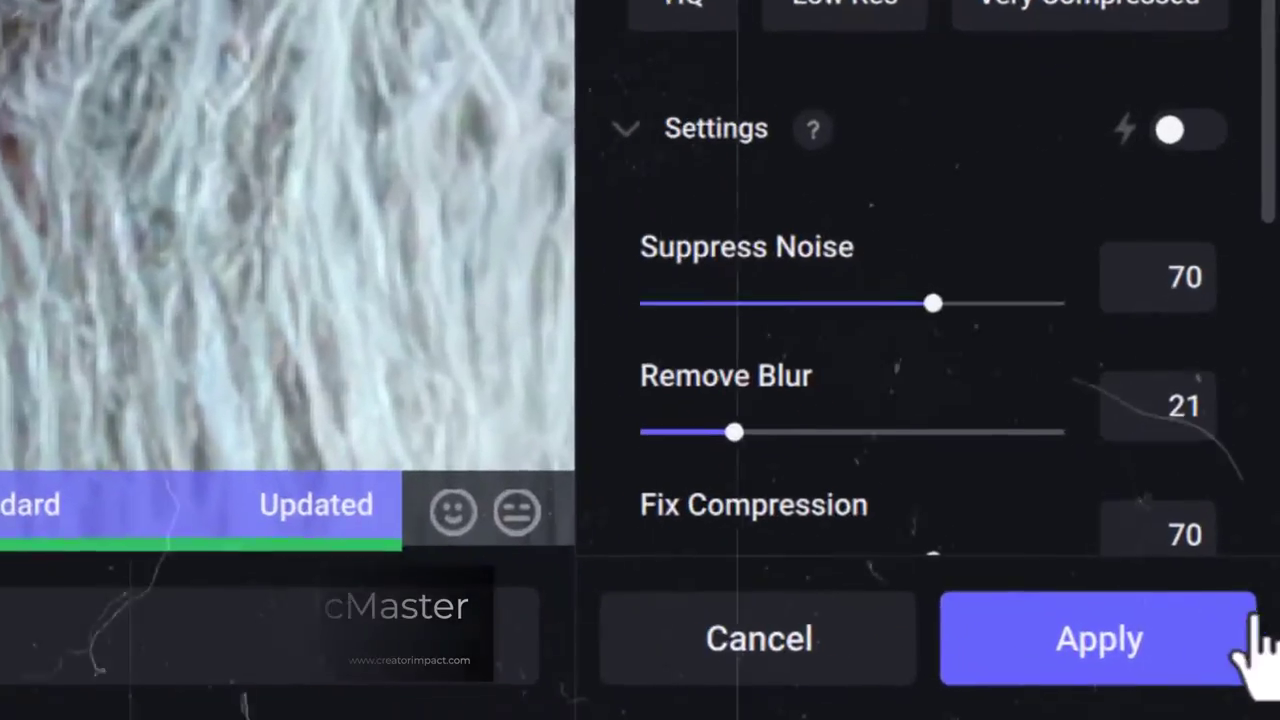
- Apply the Topaz upscale to the portrait and fit the whole face on screen
click(1255, 640)
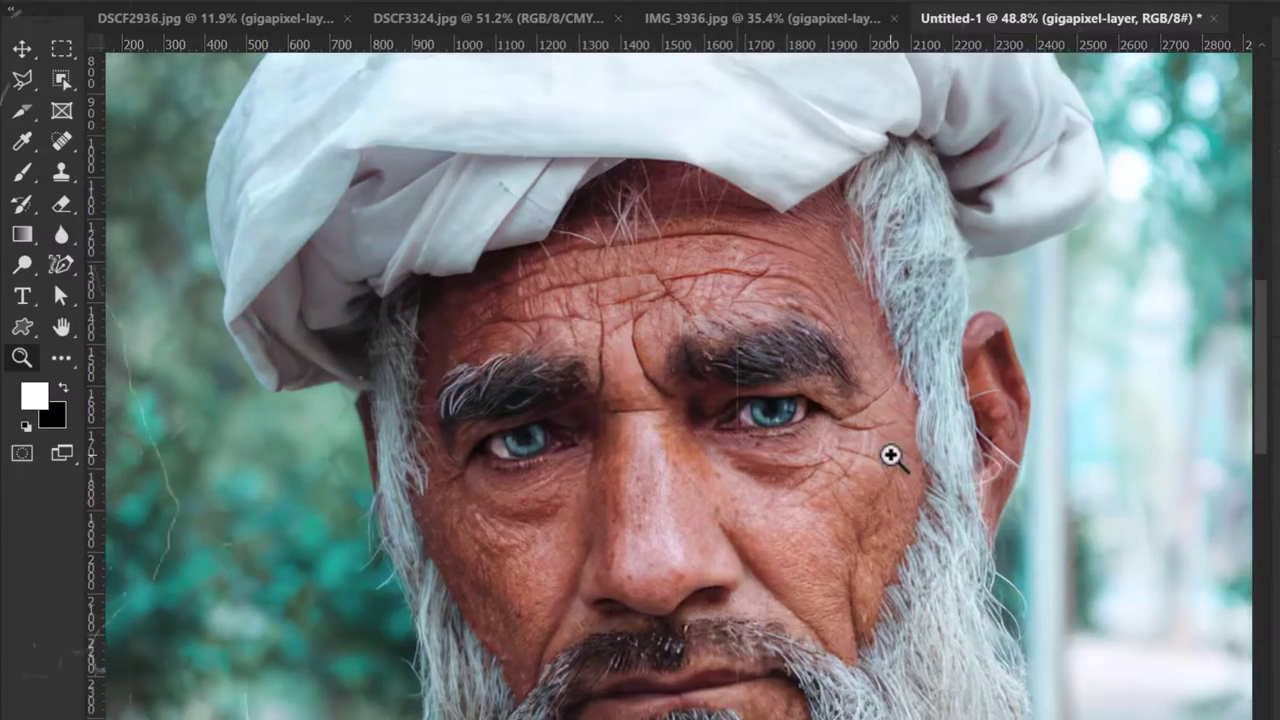
scroll(891, 451, up, 5)
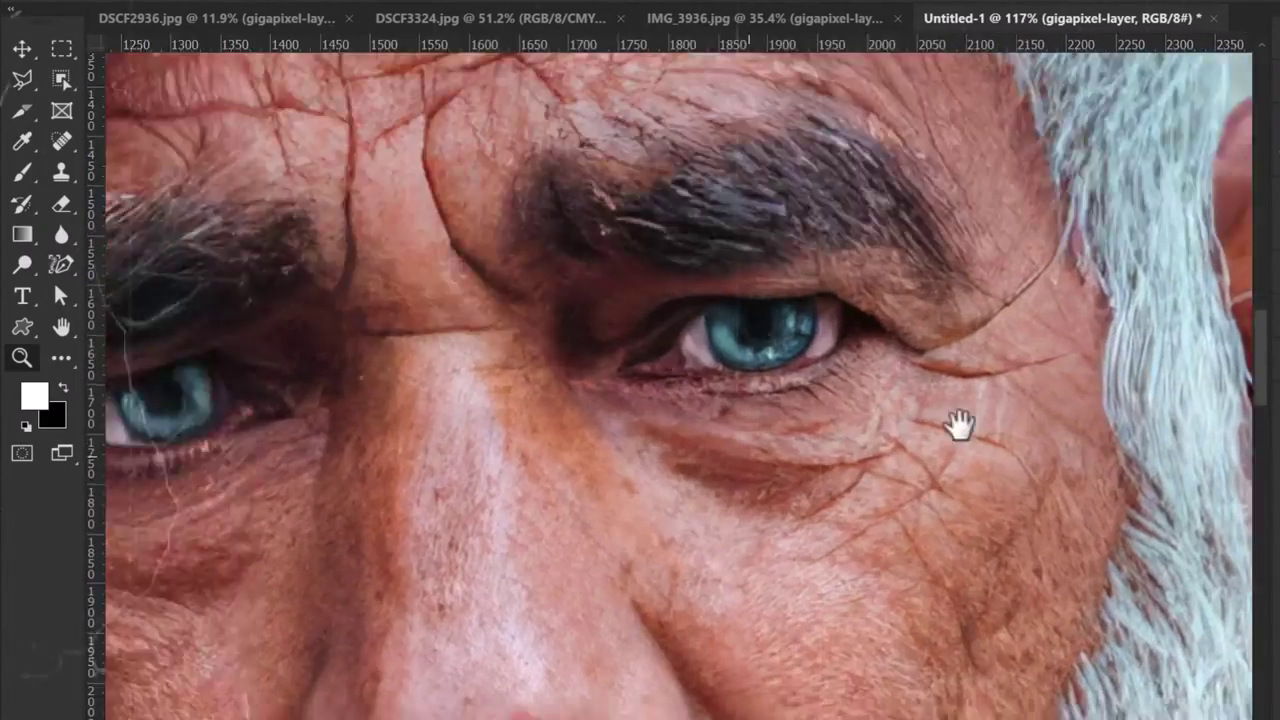
key(ctrl+0)
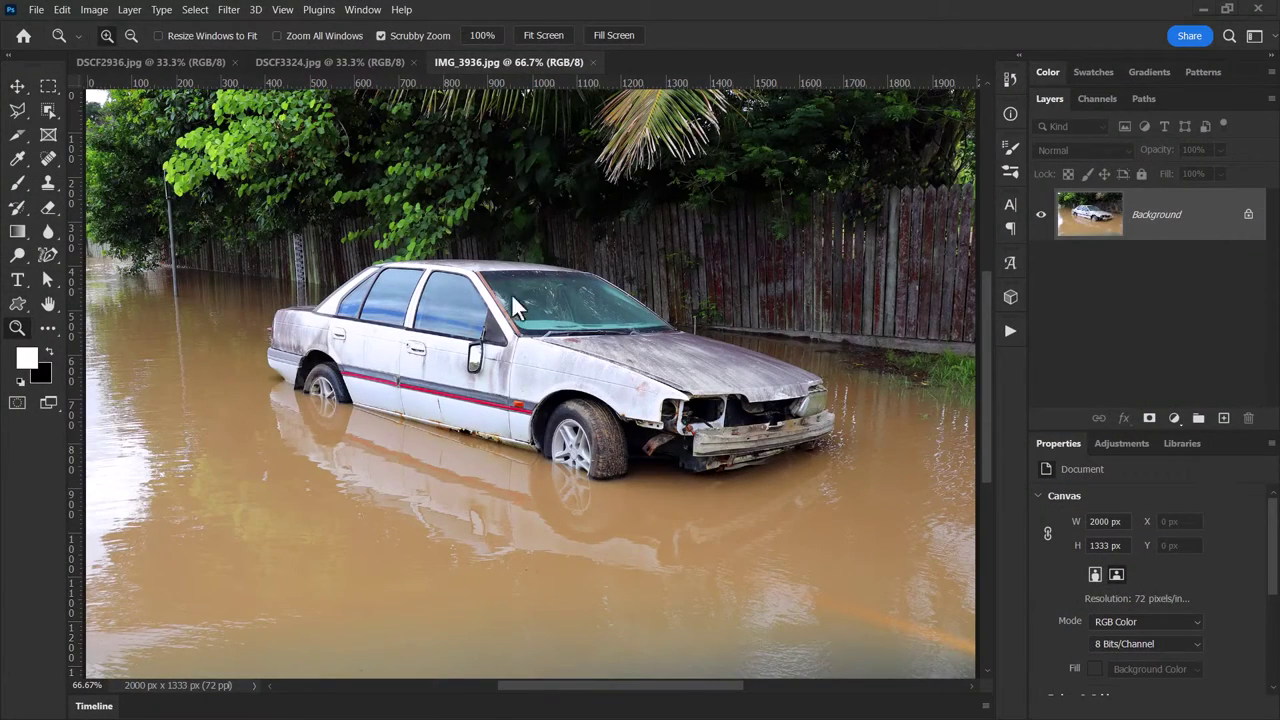
- Launch Topaz Gigapixel AI from File > Automate on the car photo IMG_3936.jpg
click(37, 12)
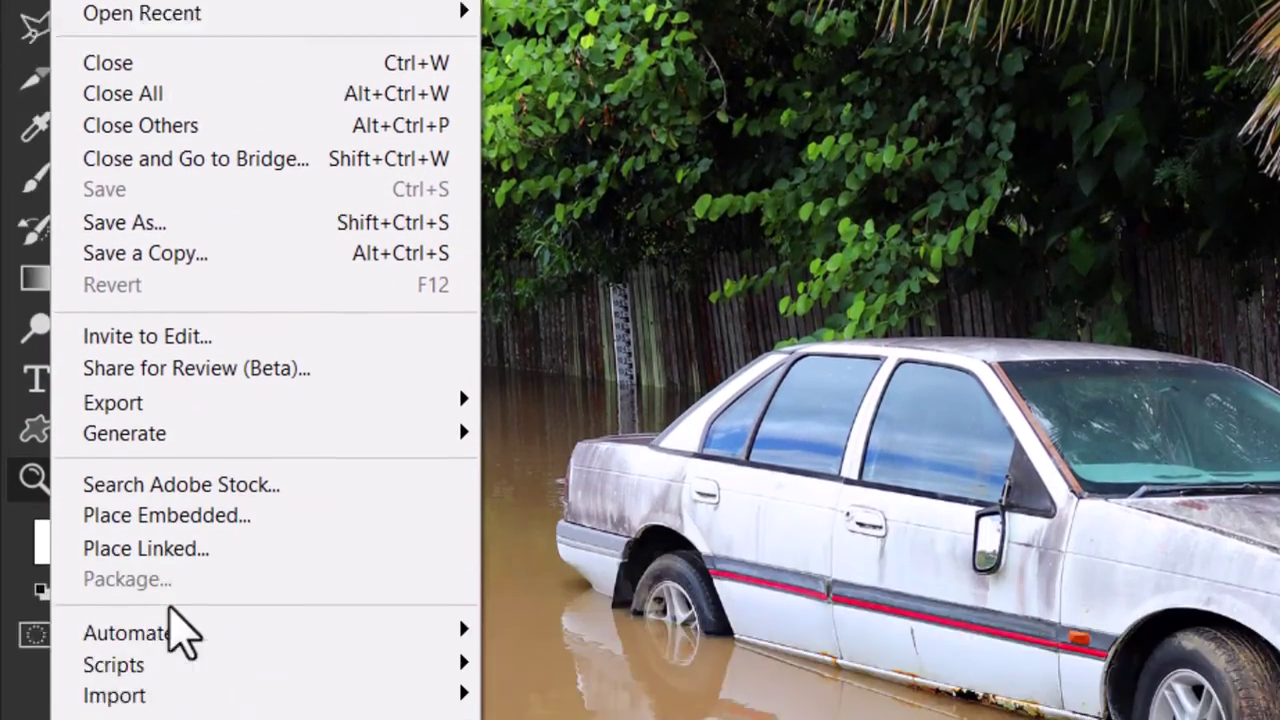
mouse_move(177, 629)
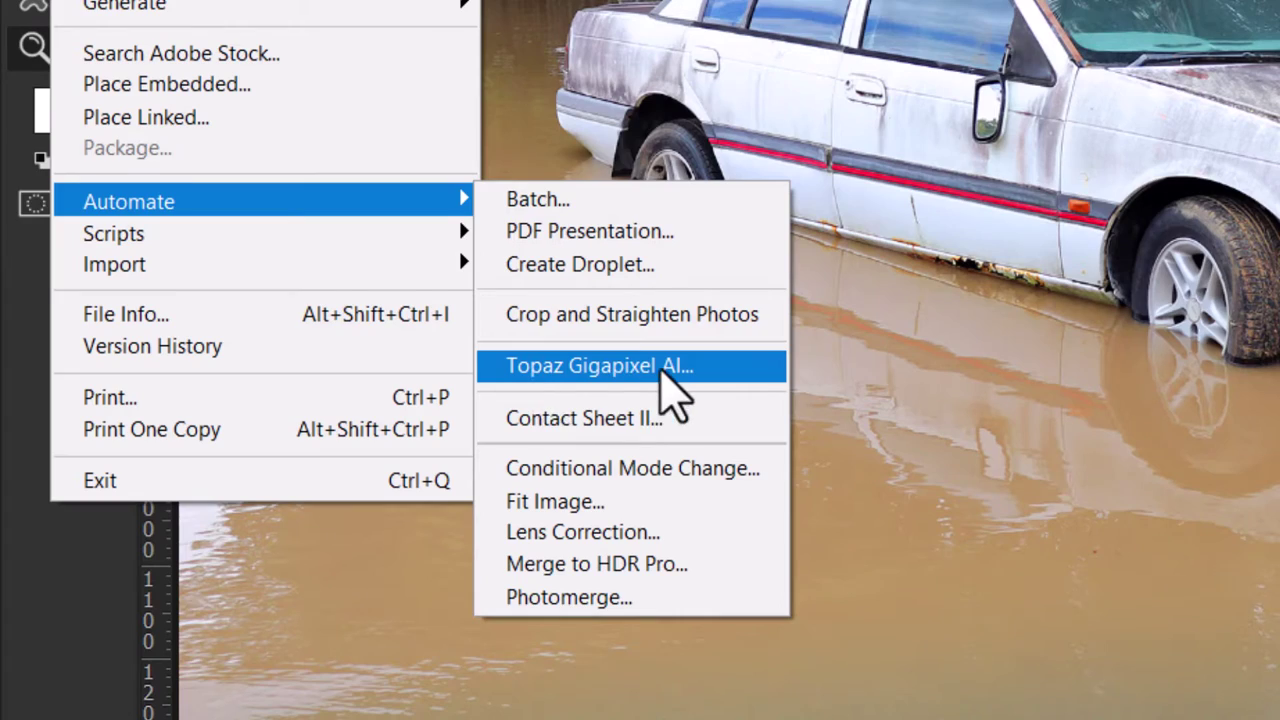
click(661, 370)
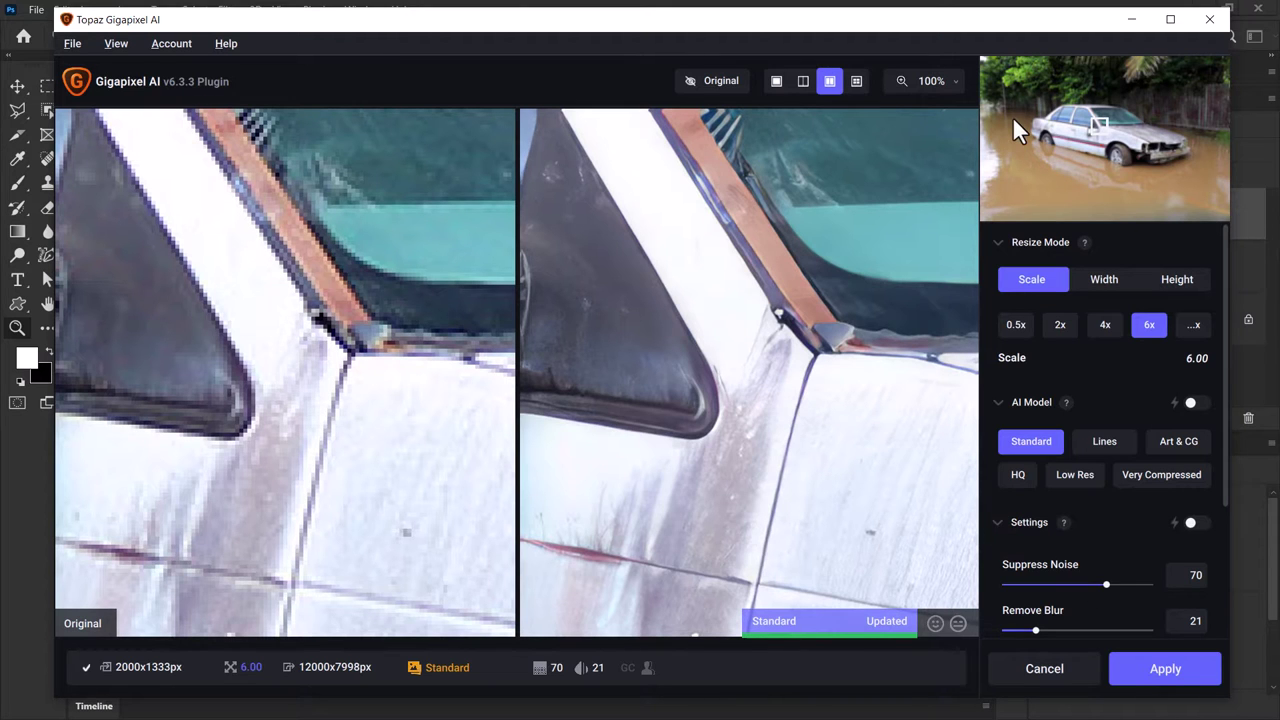
- Preview the car's smashed front in four-model comparison and apply the 6x Standard upscale
click(1193, 686)
click(857, 84)
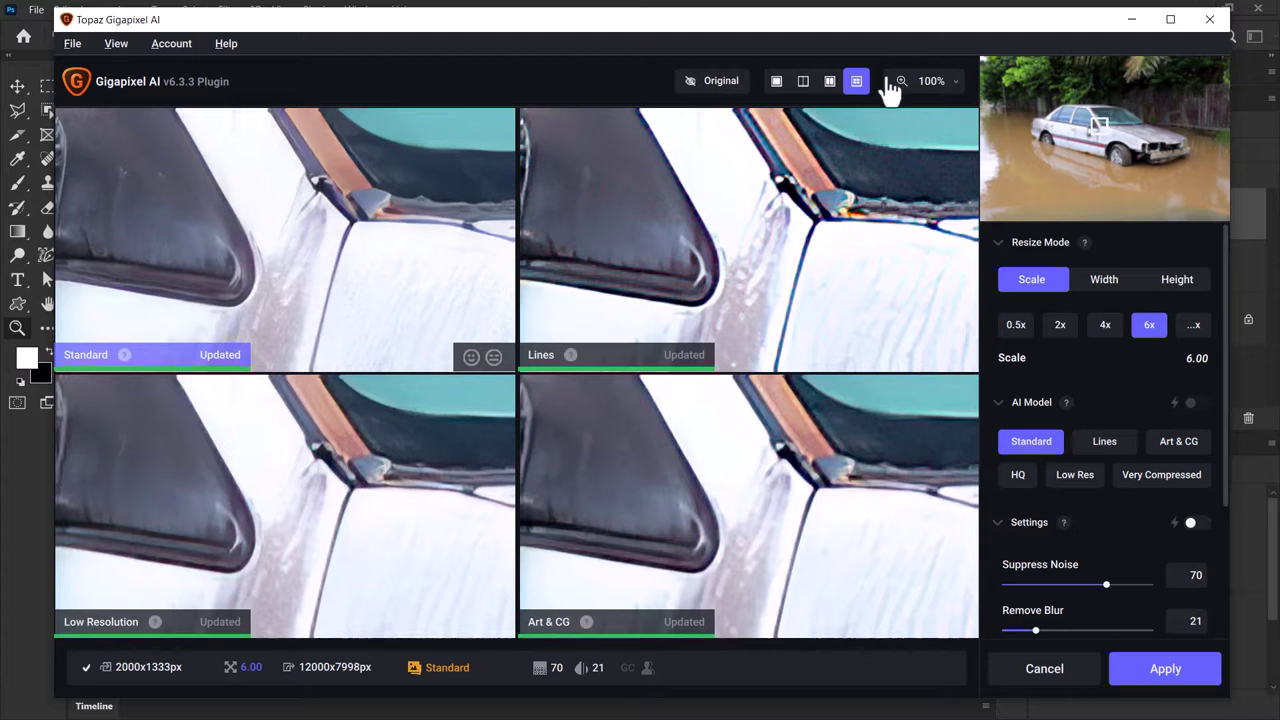
click(1154, 153)
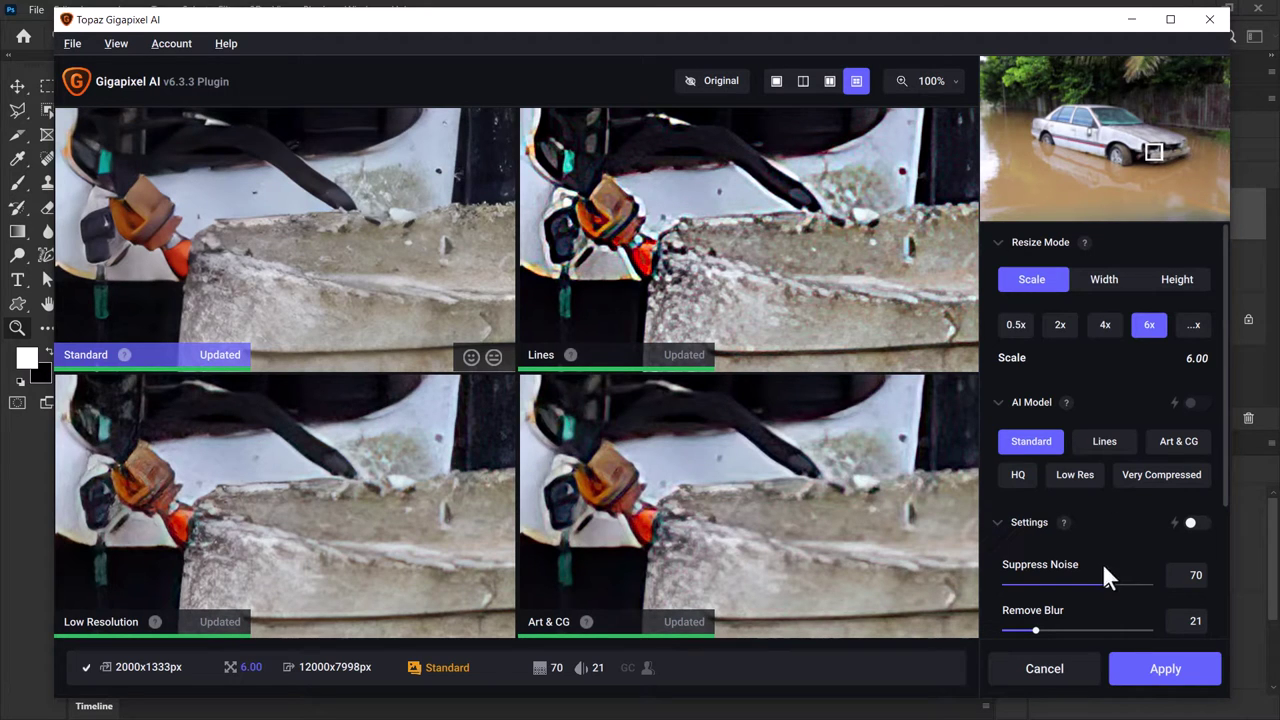
scroll(1180, 400, down, 1)
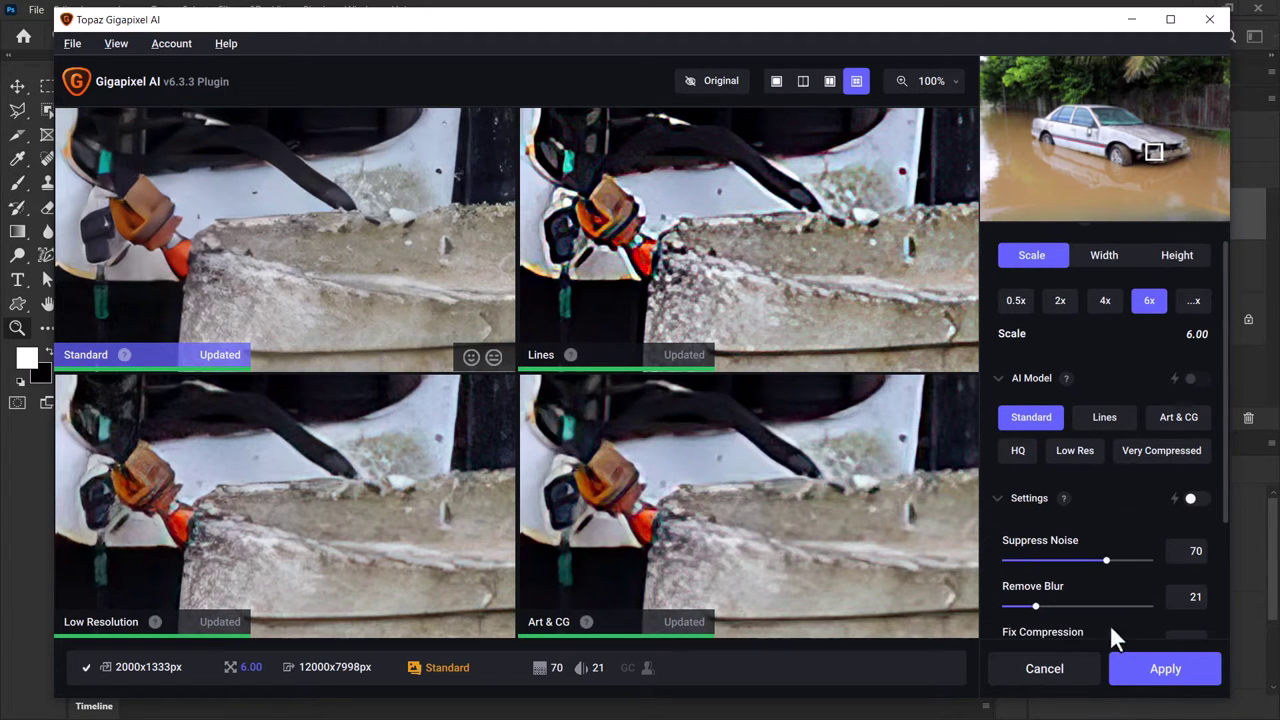
click(1165, 669)
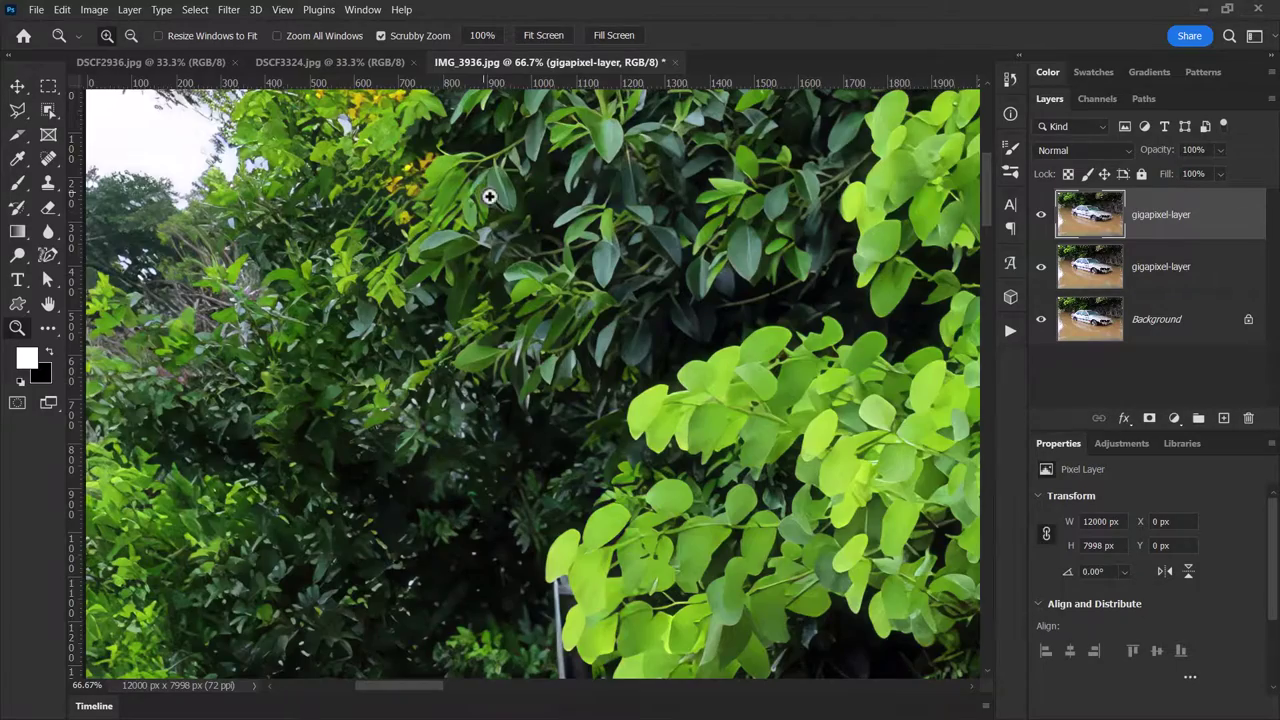
drag(489, 196, 417, 140)
drag(755, 300, 527, 225)
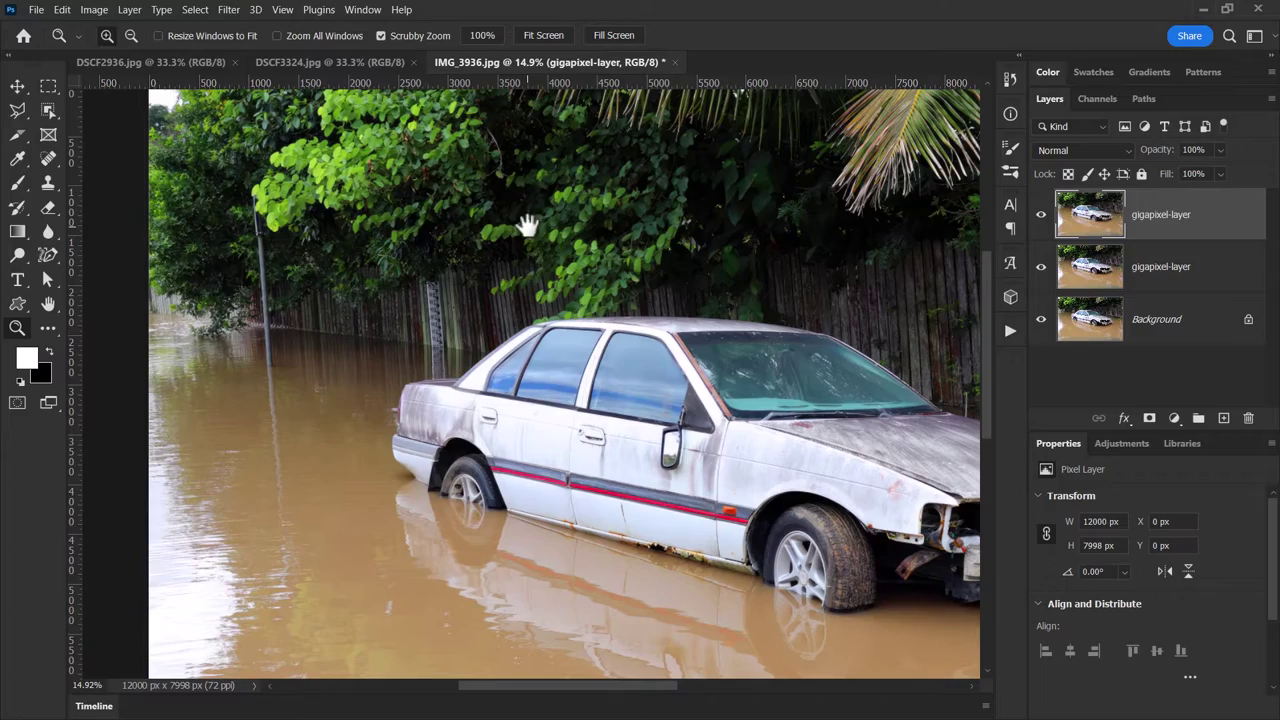
click(88, 10)
click(95, 126)
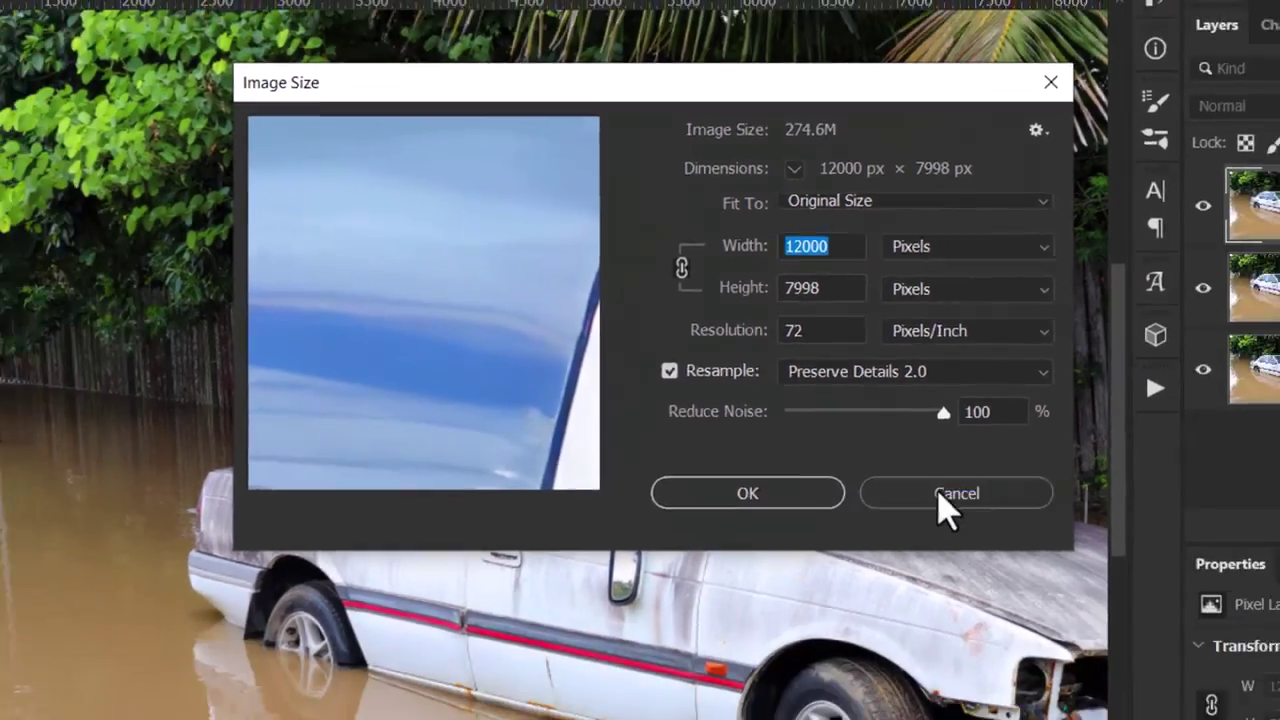
click(950, 495)
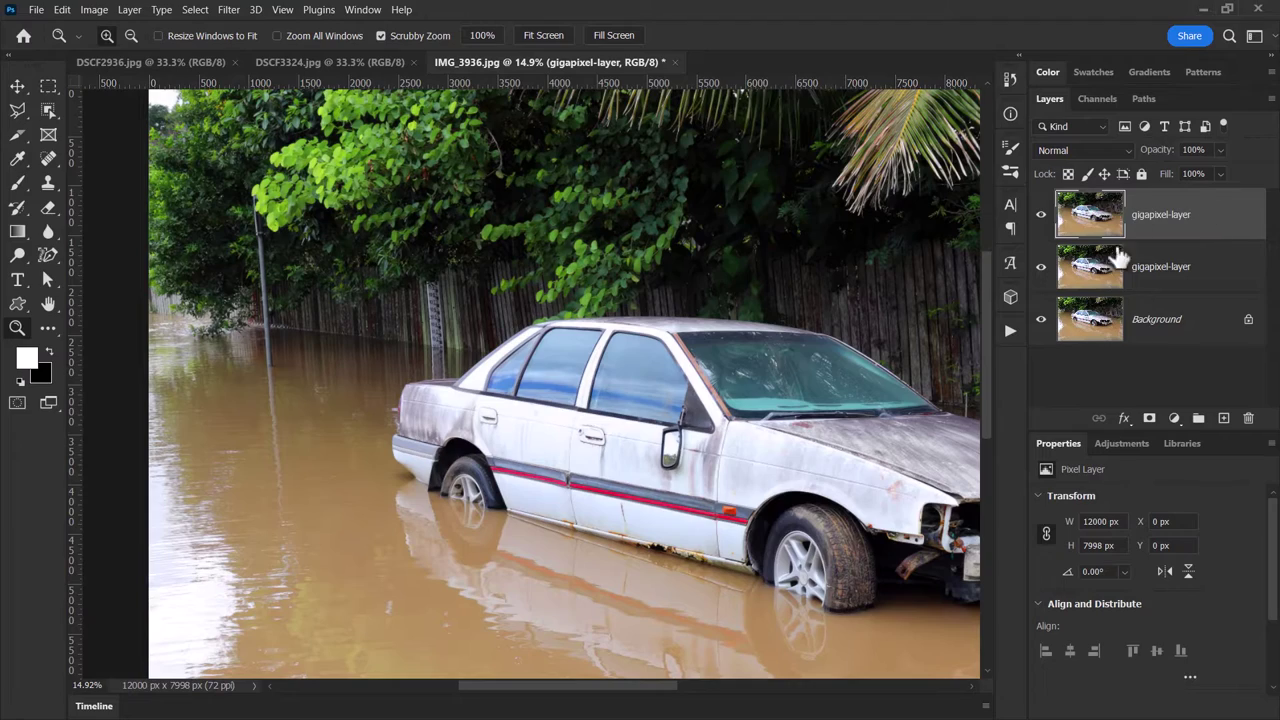
drag(590, 295, 1113, 302)
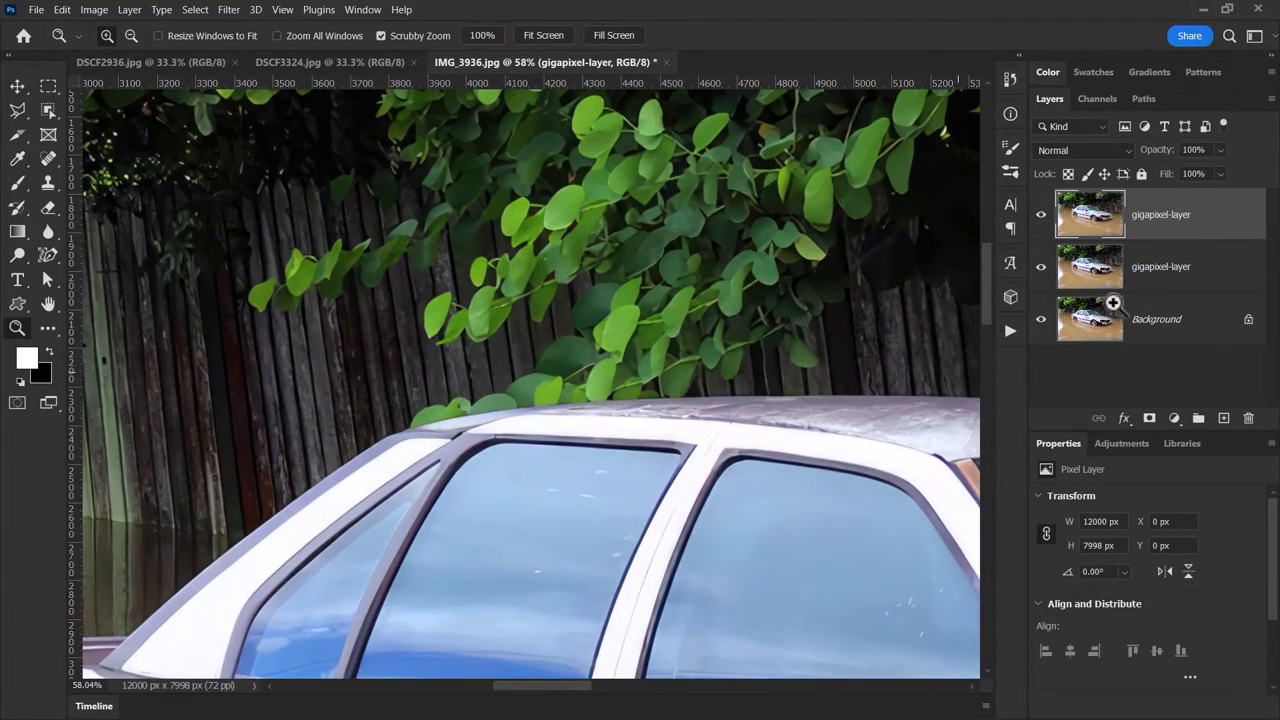
click(1041, 214)
click(1041, 266)
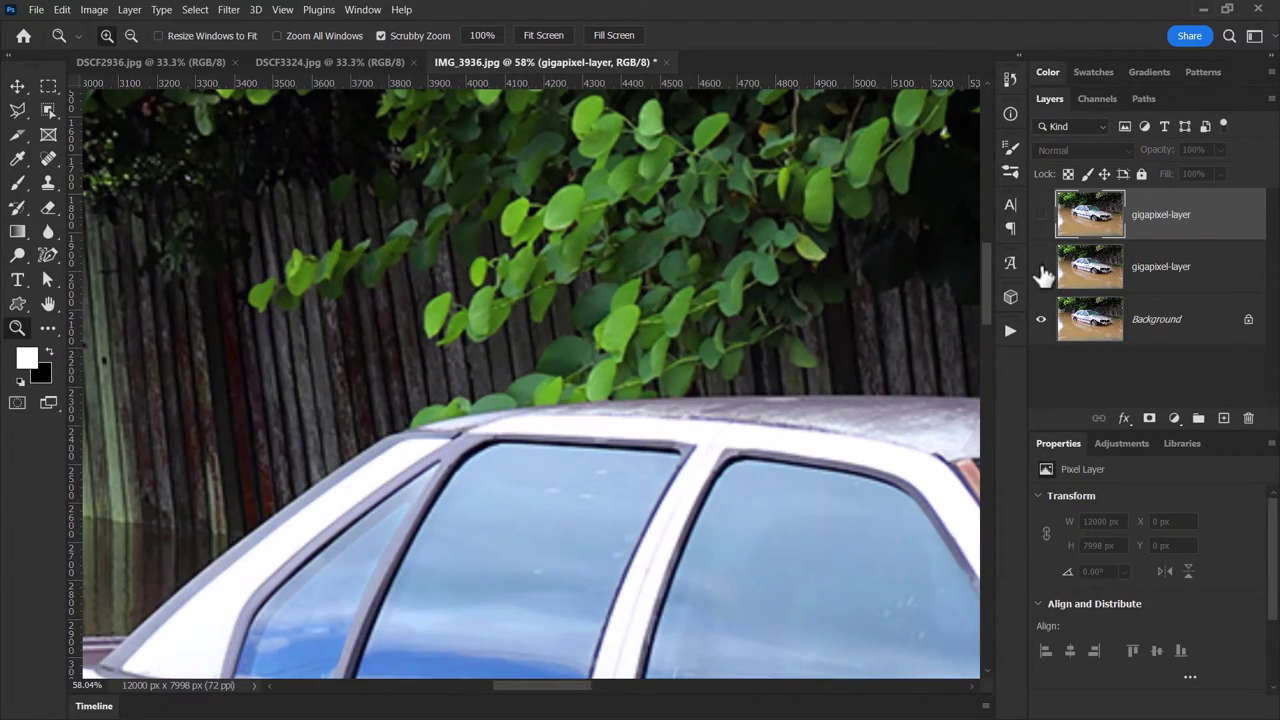
click(1041, 214)
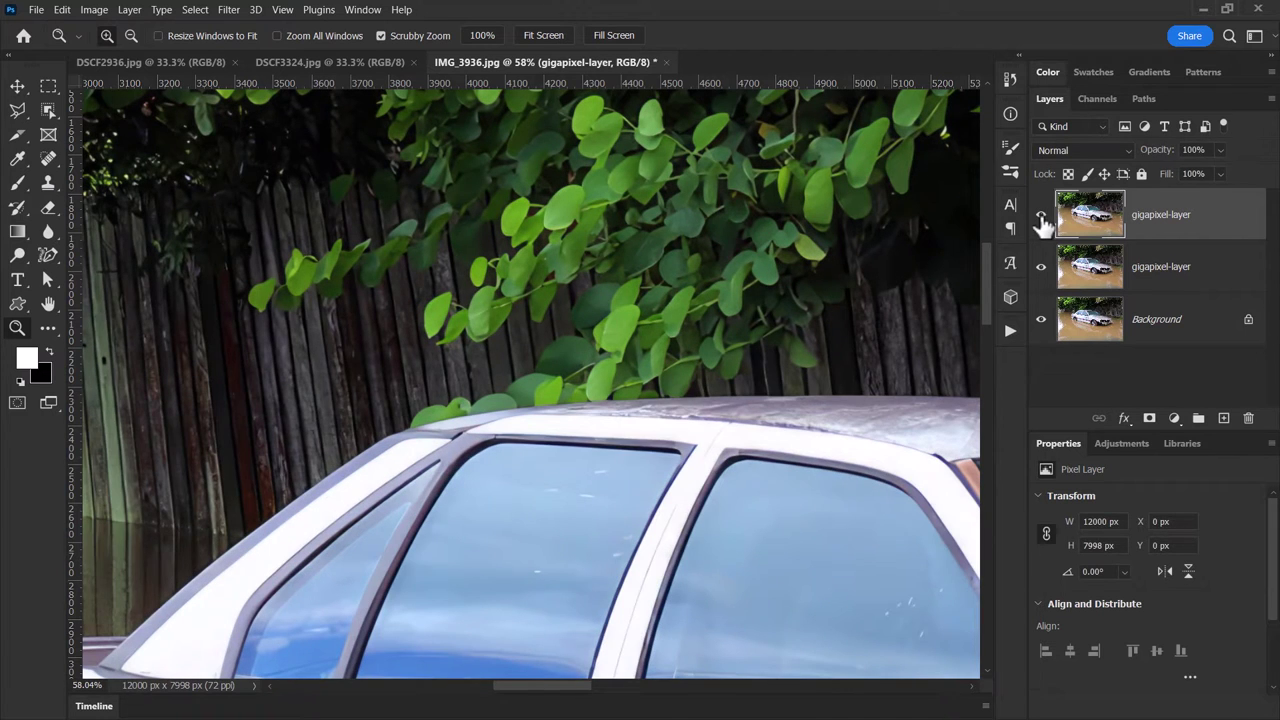
click(1041, 216)
click(1041, 214)
drag(760, 449, 330, 183)
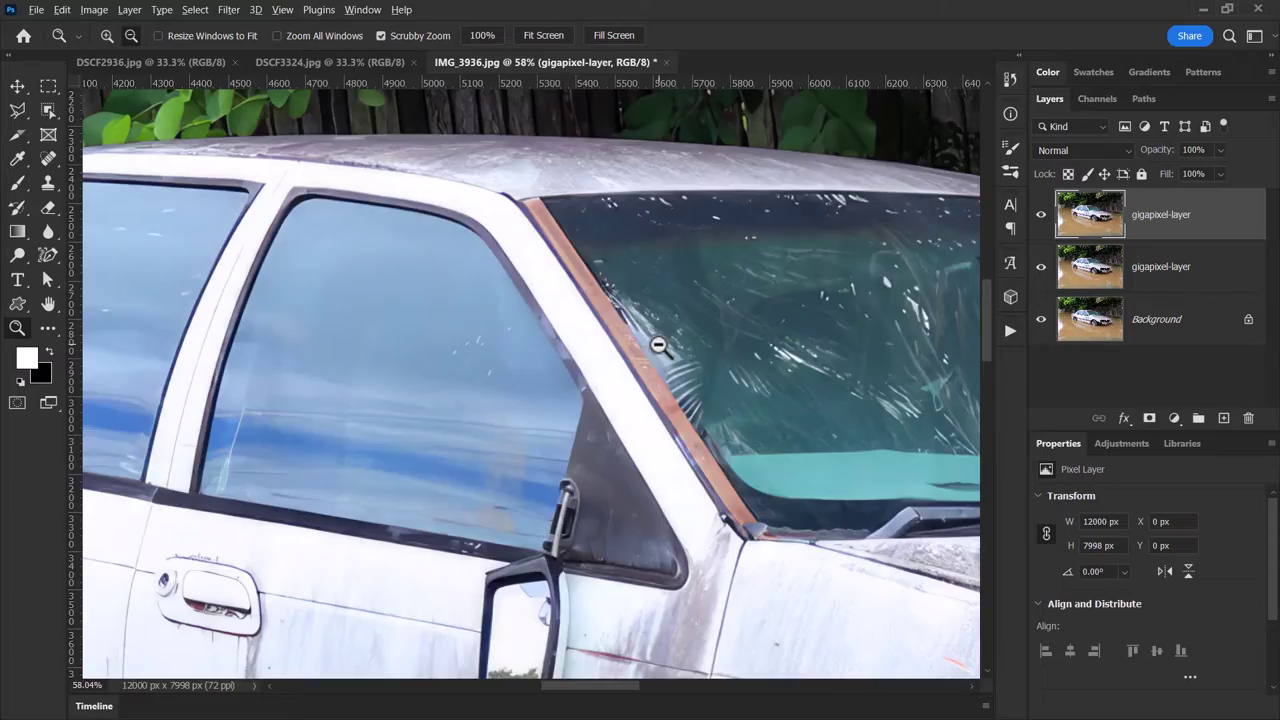
drag(657, 343, 583, 285)
drag(830, 492, 622, 358)
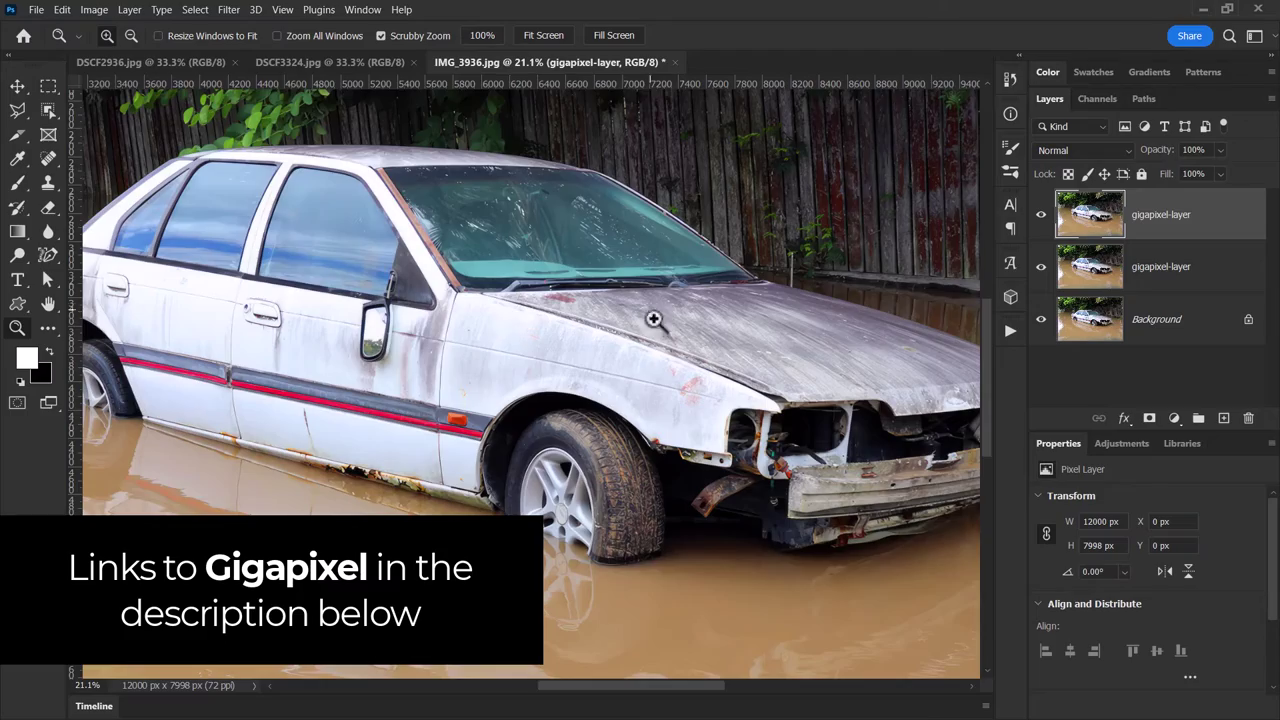
mouse_move(645, 320)
mouse_down()
mouse_move(702, 548)
mouse_move(734, 480)
mouse_move(514, 263)
mouse_move(466, 131)
mouse_move(548, 330)
mouse_move(571, 334)
mouse_move(357, 394)
mouse_move(651, 315)
mouse_up()
drag(357, 352, 303, 357)
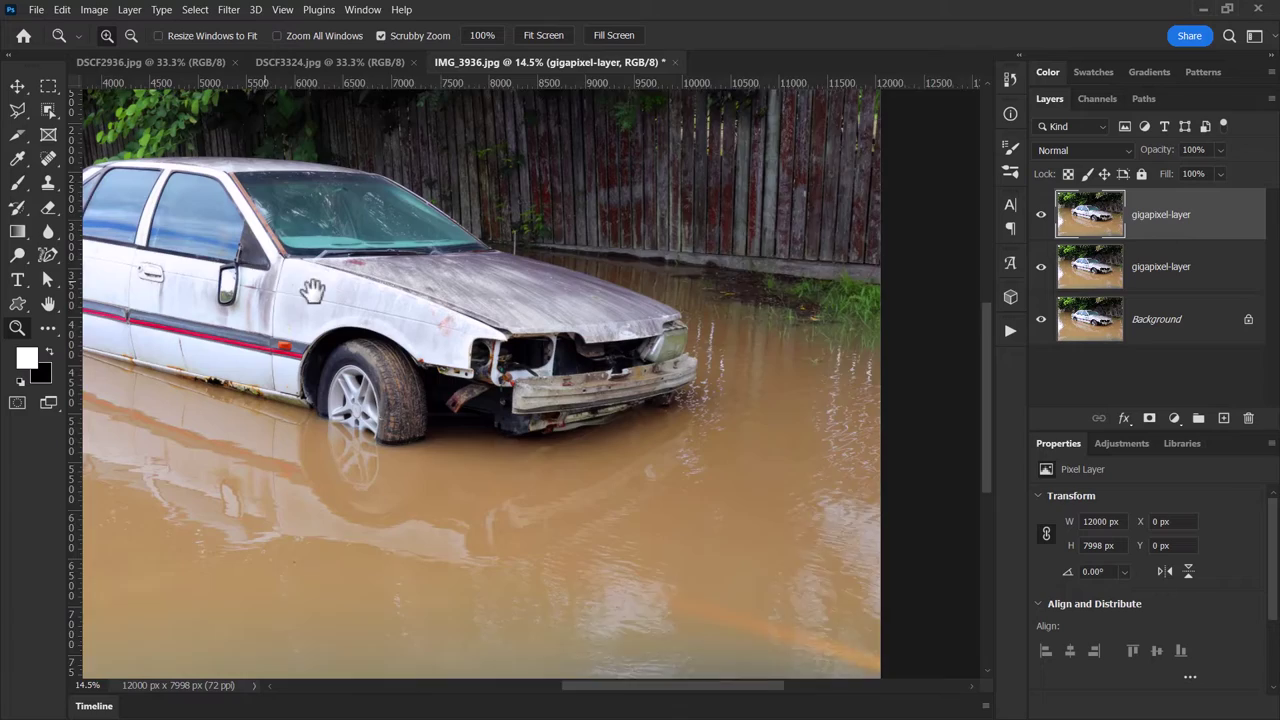
drag(314, 286, 589, 326)
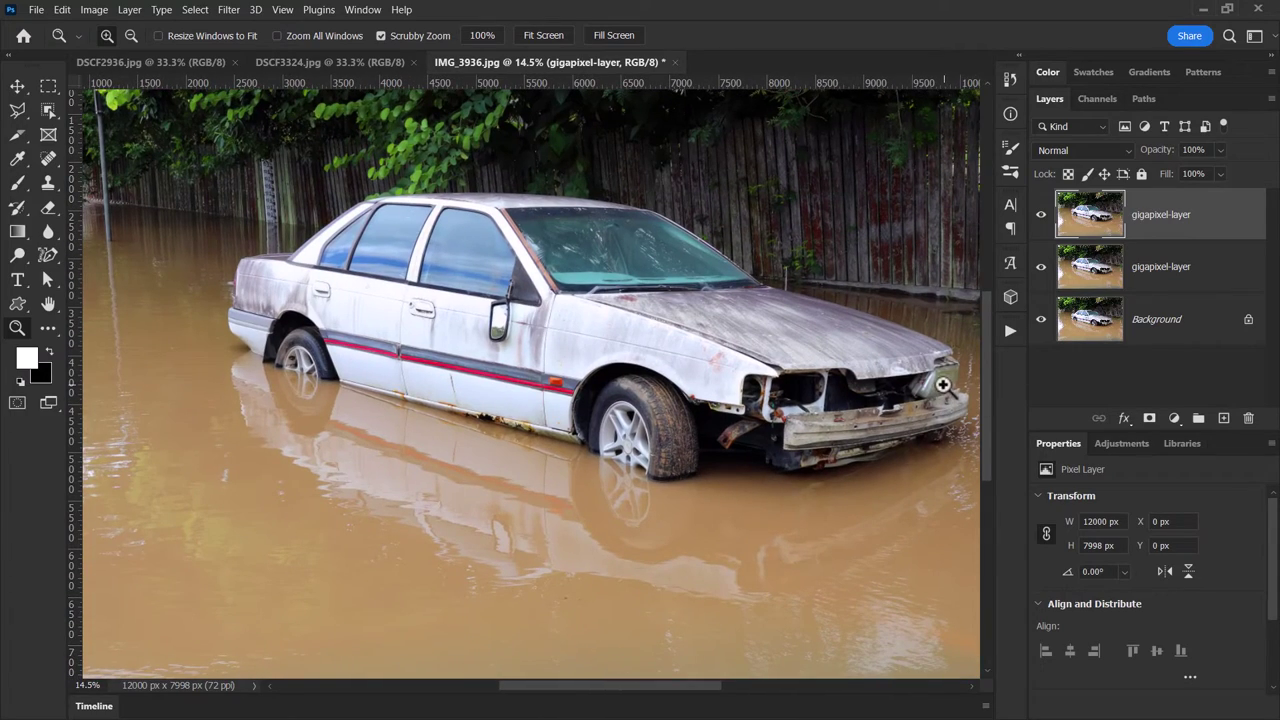
drag(938, 384, 297, 246)
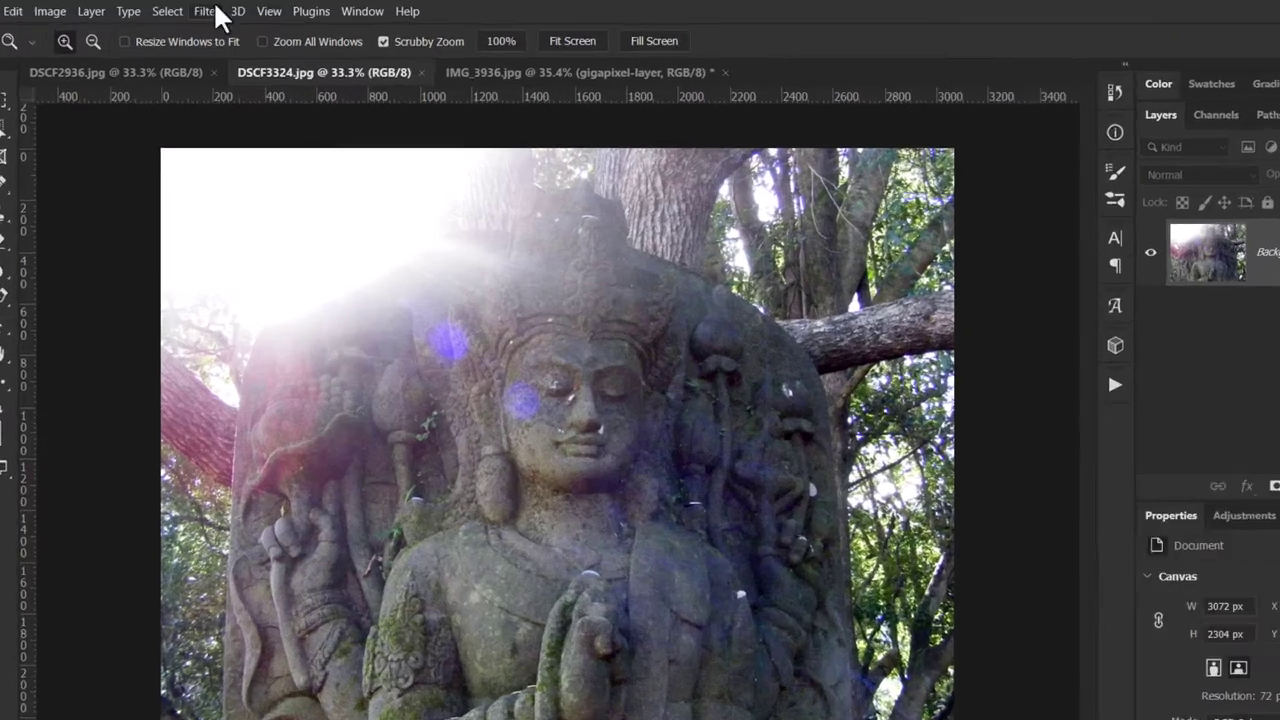
- Open Topaz DeNoise AI from Filter > Topaz Labs on the statue photo DSCF3324.jpg
click(231, 10)
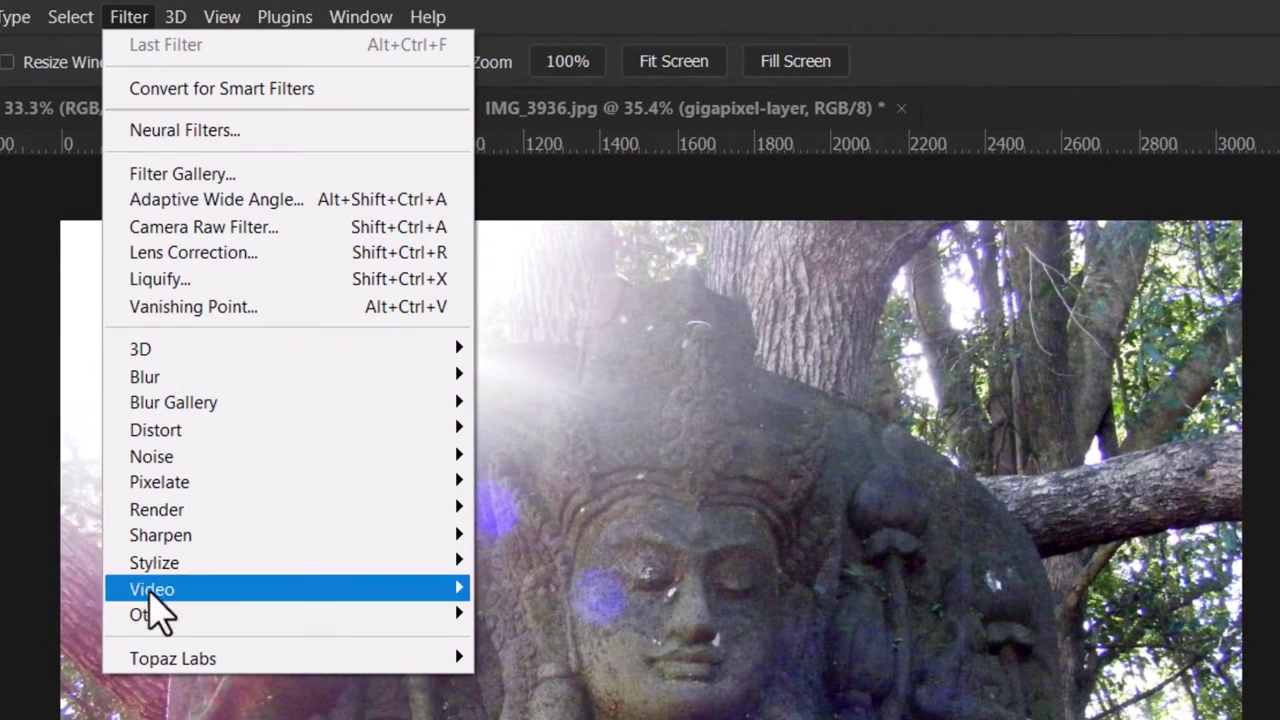
mouse_move(140, 664)
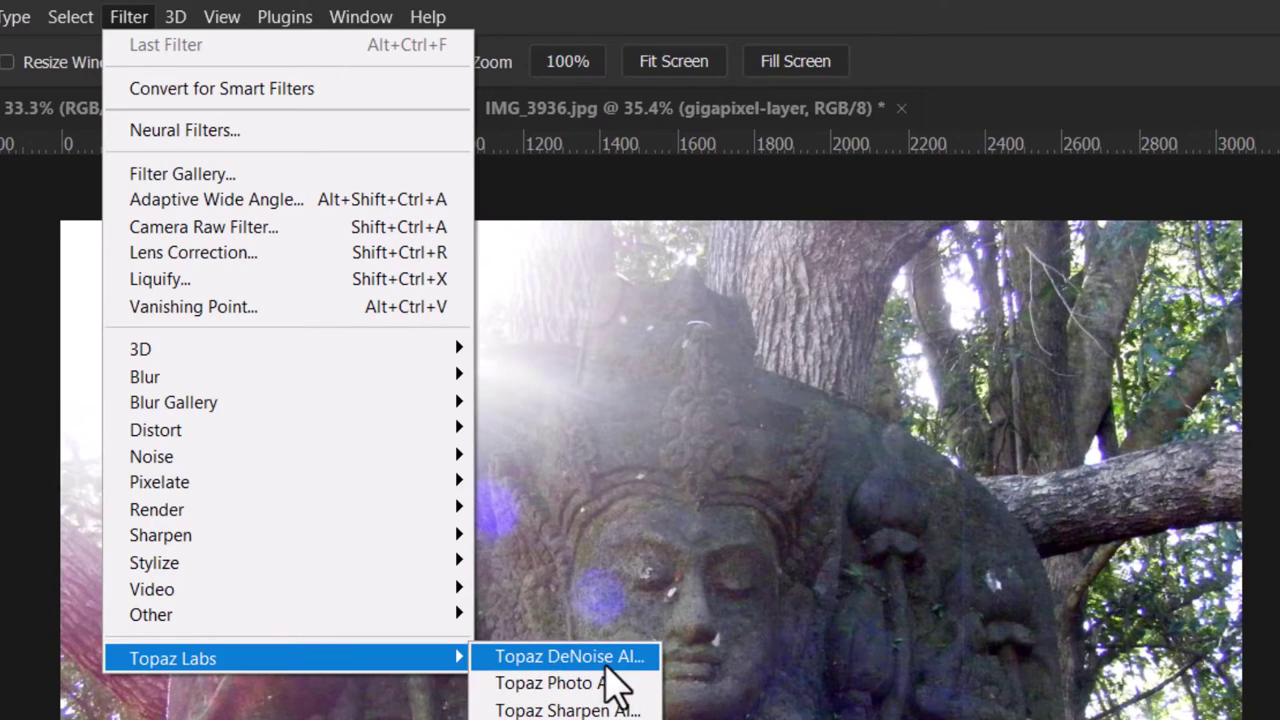
click(606, 660)
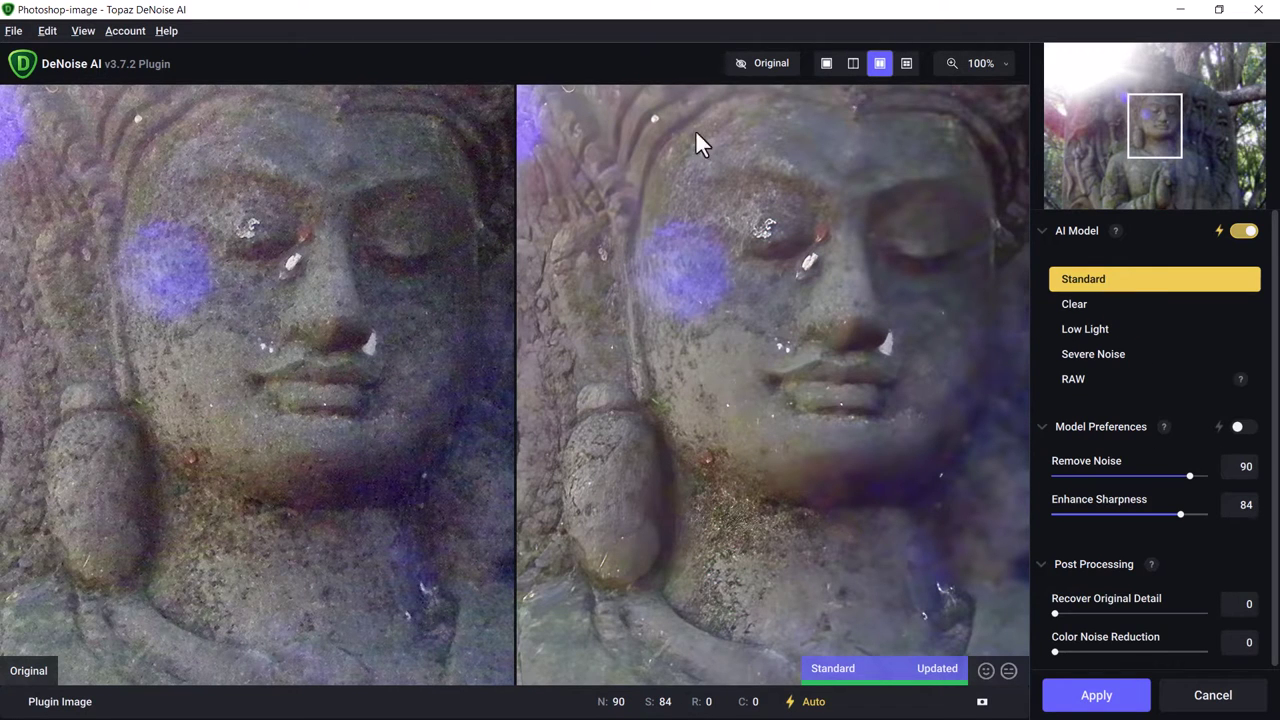
- Compare Clear, Severe Noise and Low Light models, then apply Standard (Remove Noise 90, Sharpness 84)
click(906, 63)
click(826, 245)
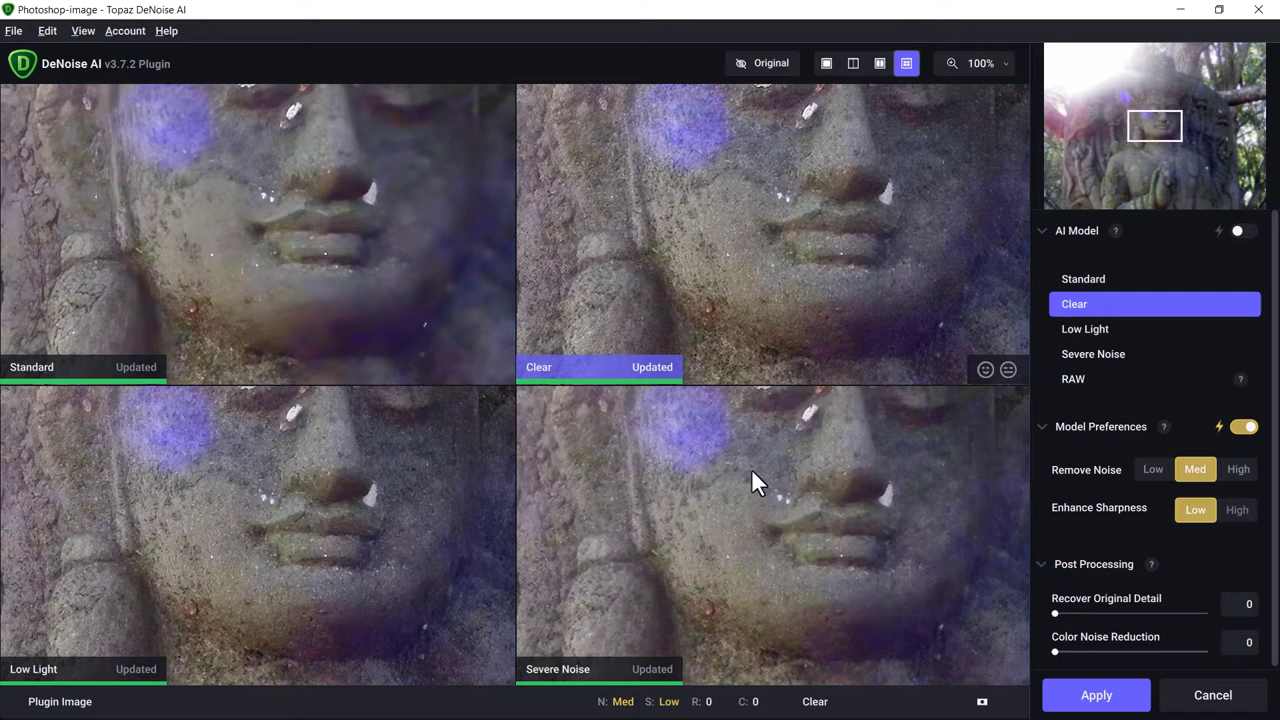
click(751, 469)
click(705, 270)
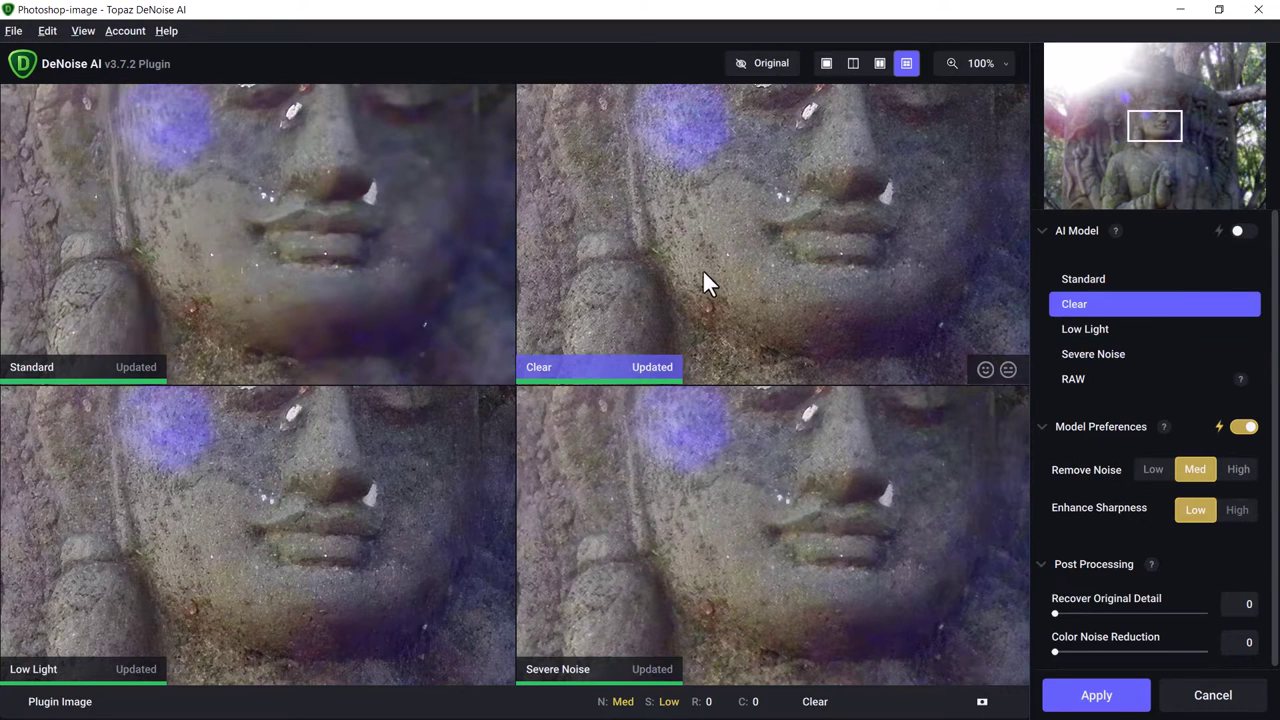
click(412, 471)
click(285, 240)
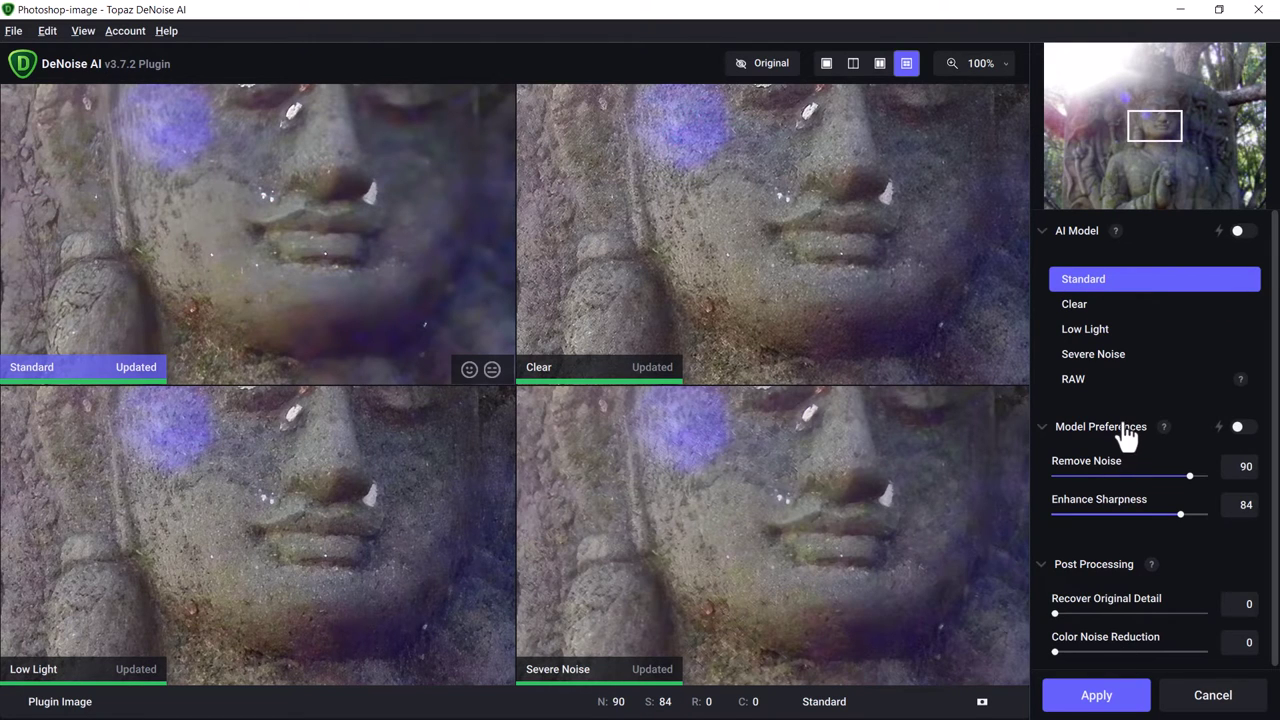
click(1097, 705)
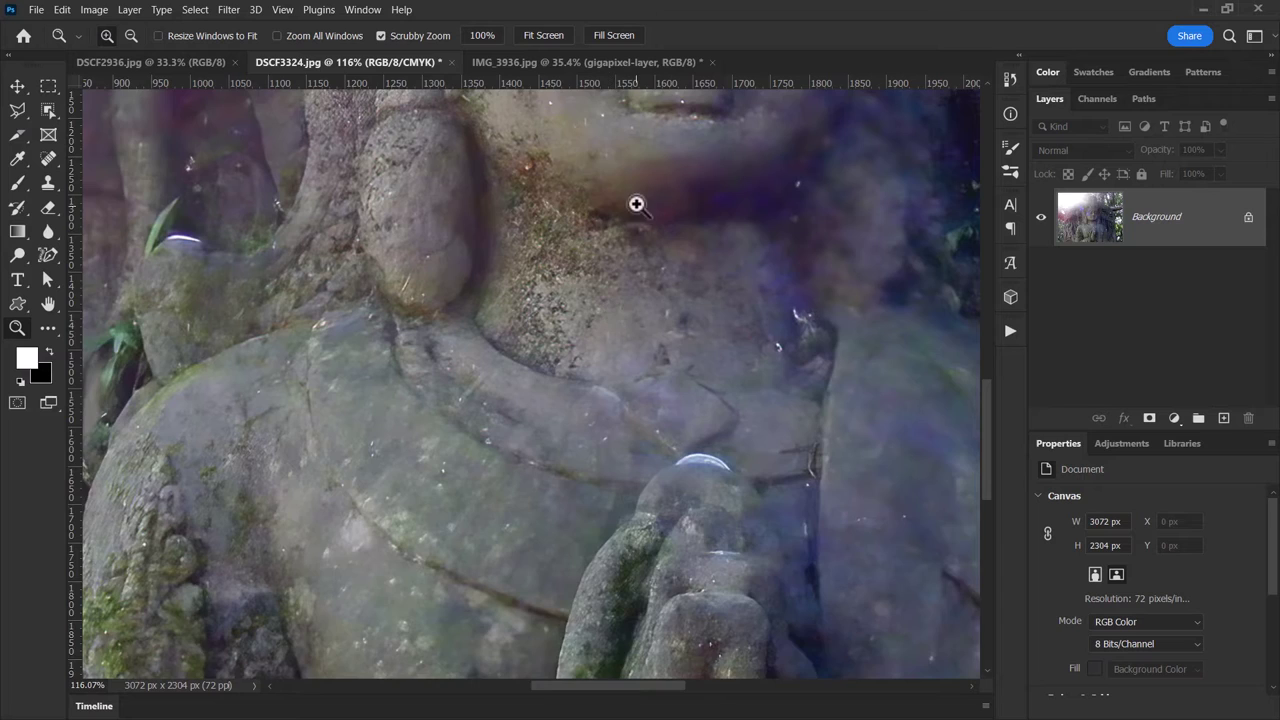
- Compare the denoised statue face with the original by toggling undo and redo
drag(634, 203, 671, 238)
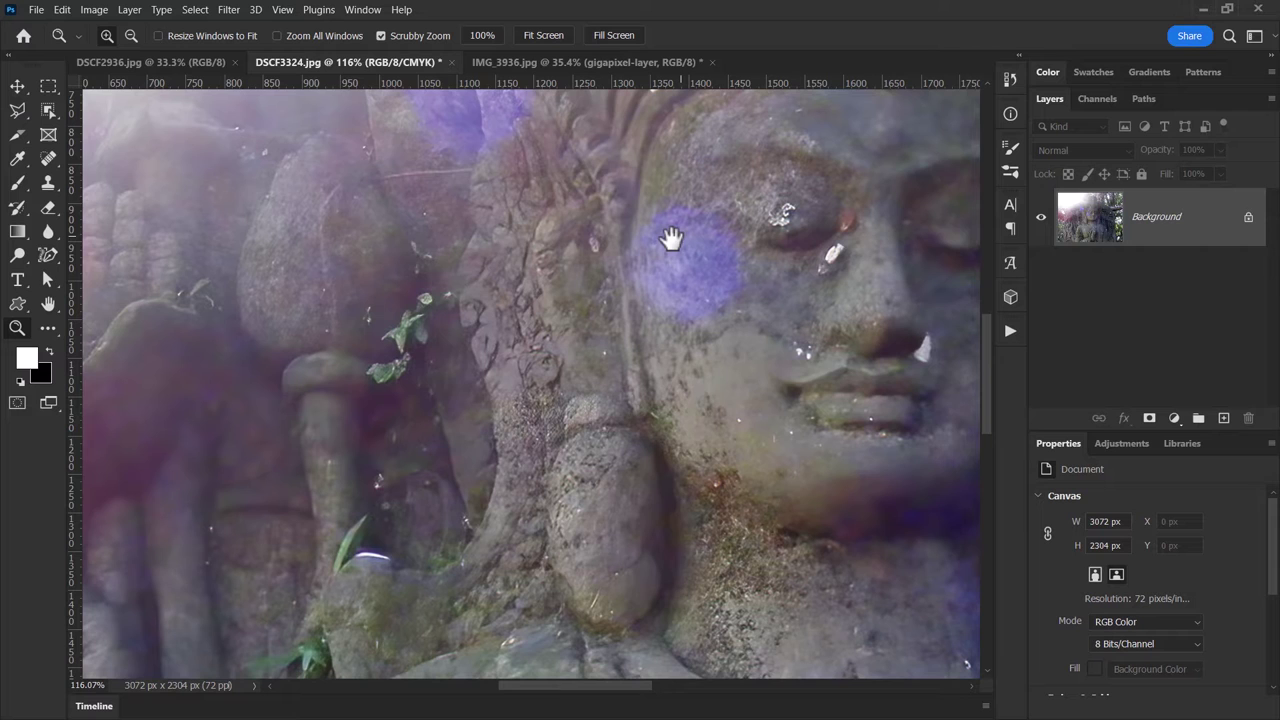
drag(563, 176, 548, 255)
key(ctrl+z)
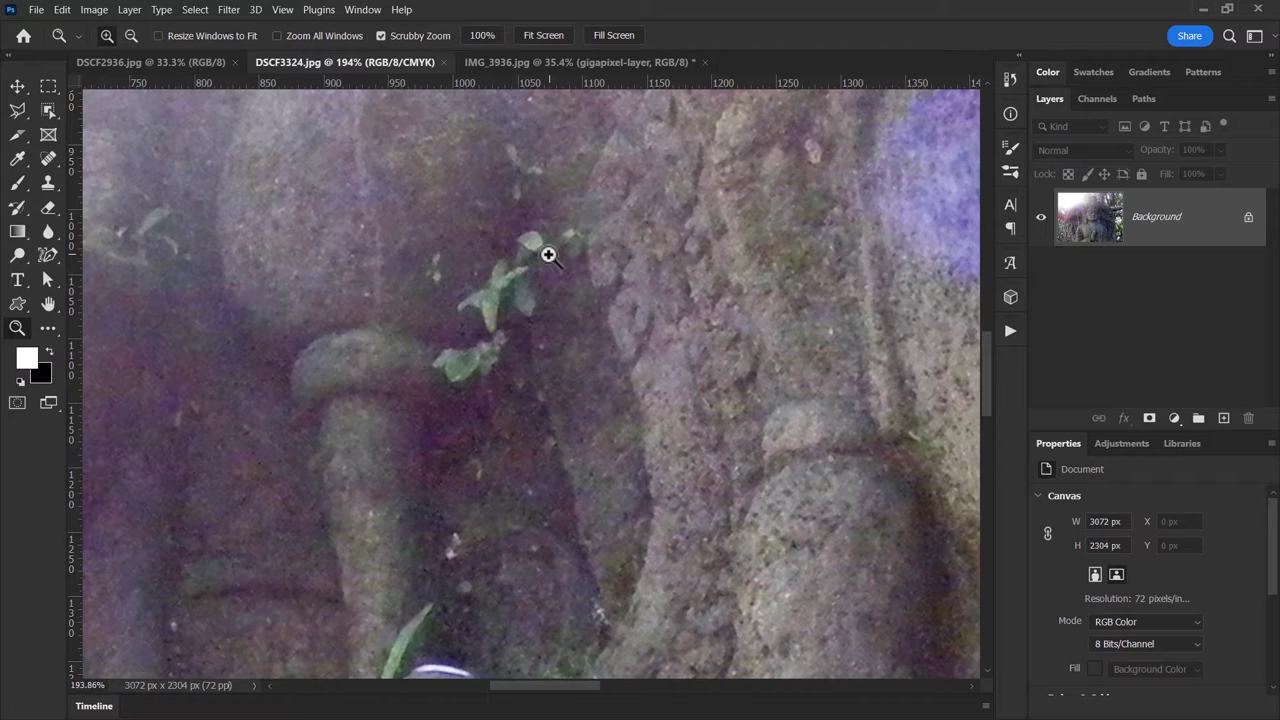
key(ctrl+shift+z)
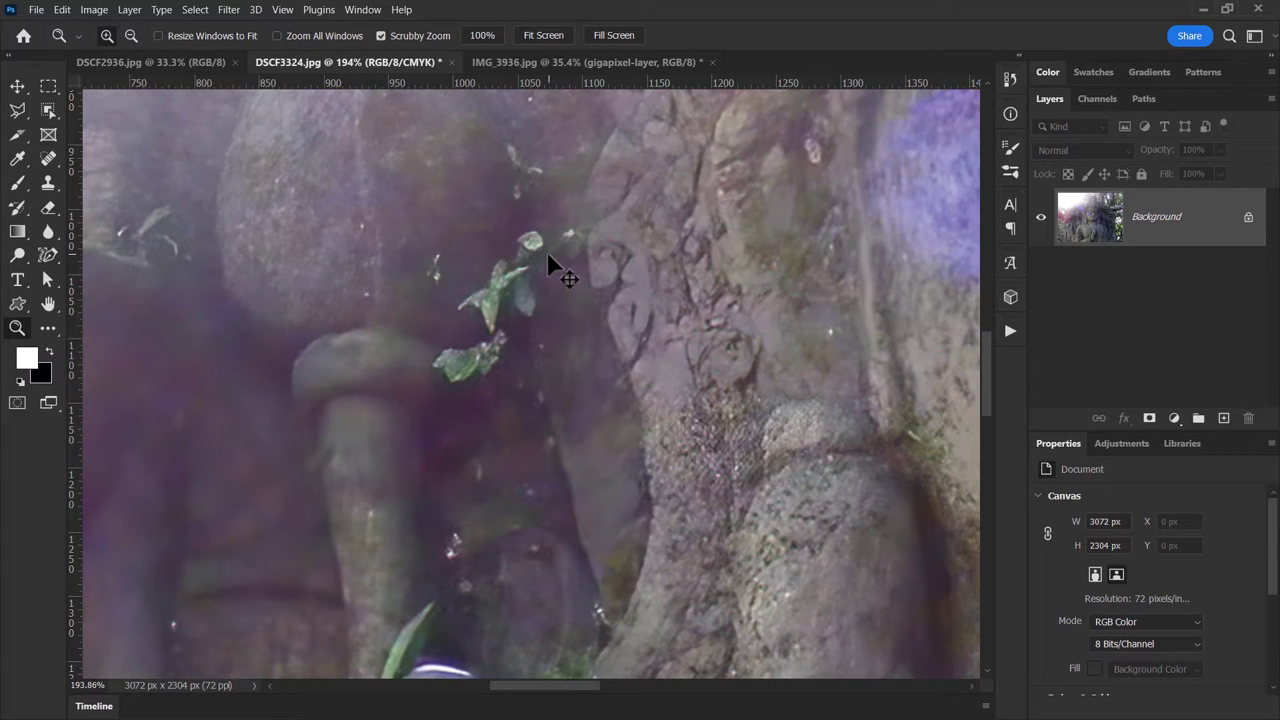
key(ctrl+z)
key(ctrl+shift+z)
- Zoom out and pan to see the whole denoised statue
scroll(628, 360, down, 1)
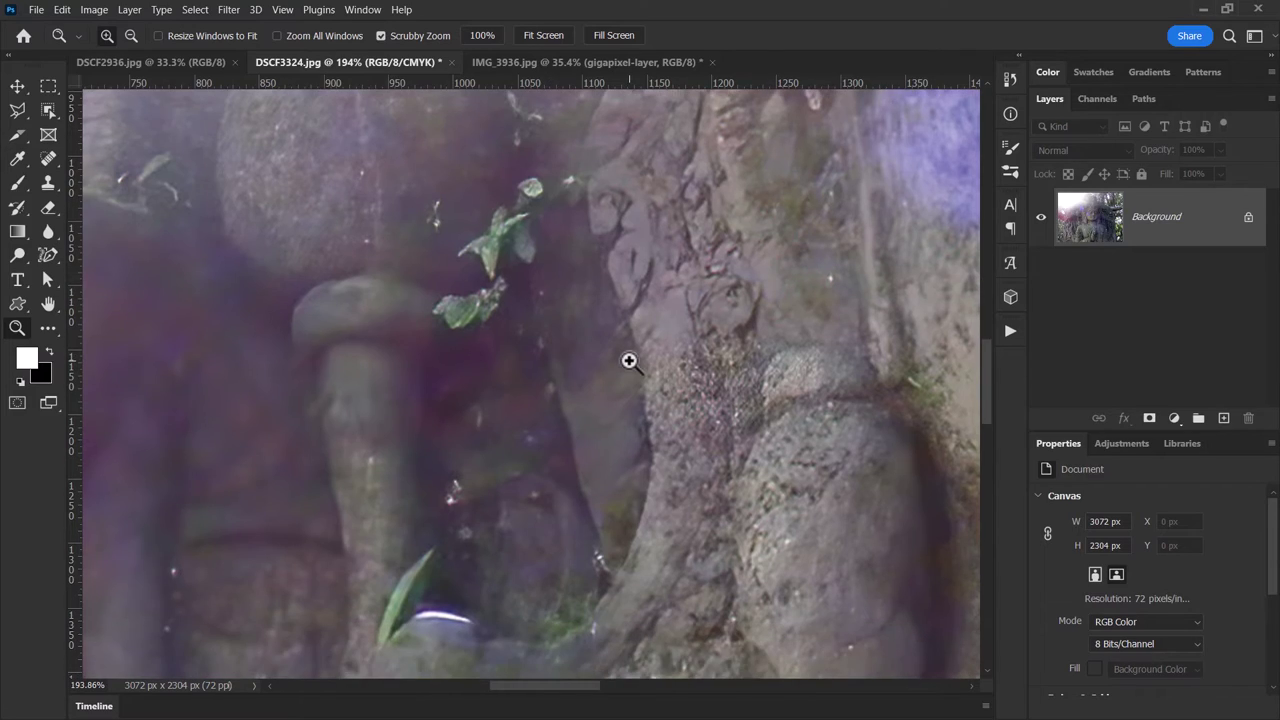
scroll(628, 360, down, 5)
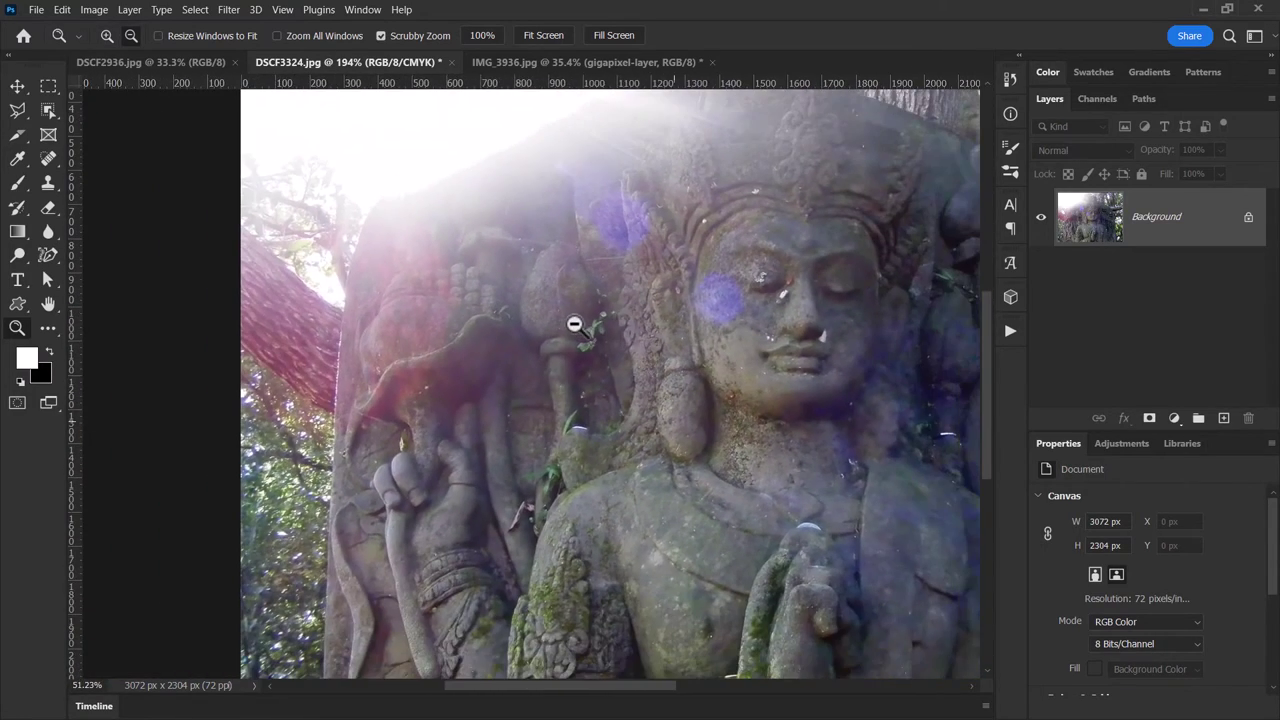
drag(847, 400, 694, 374)
- Switch to the koala photo, zoom in on its noisy face, and open Filter > Topaz Labs
key(ctrl+shift+Tab)
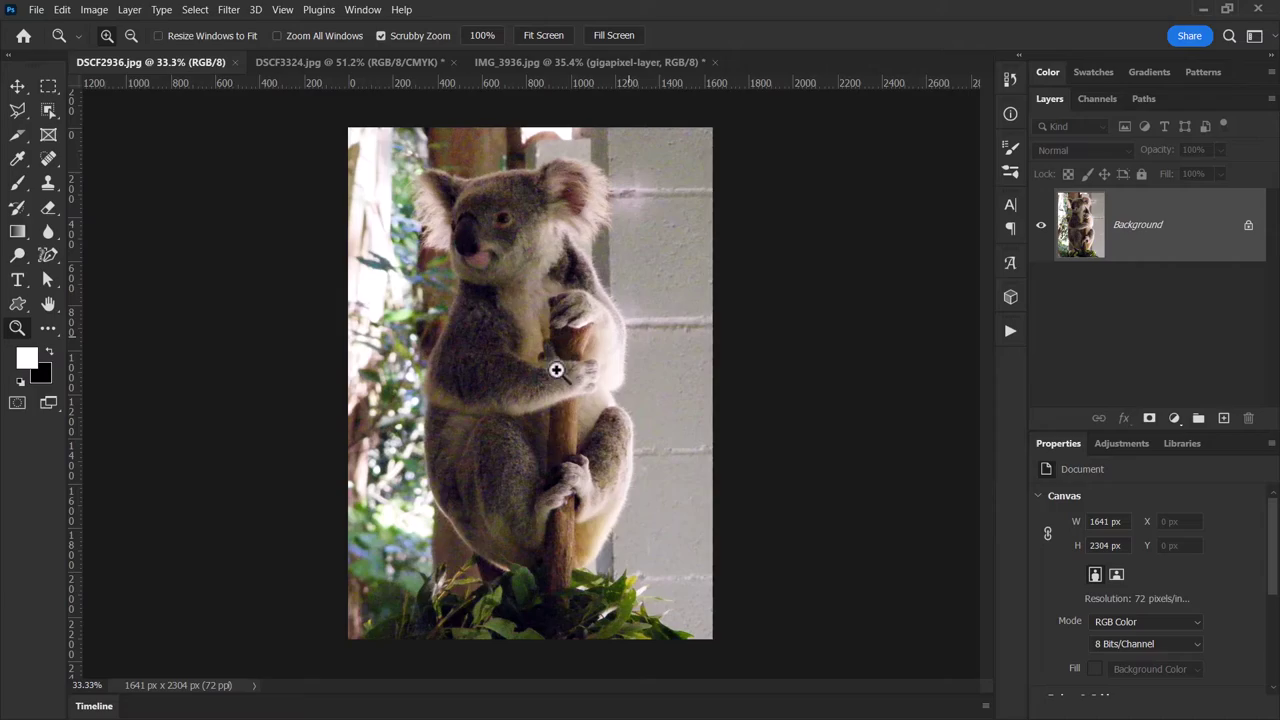
scroll(557, 346, up, 6)
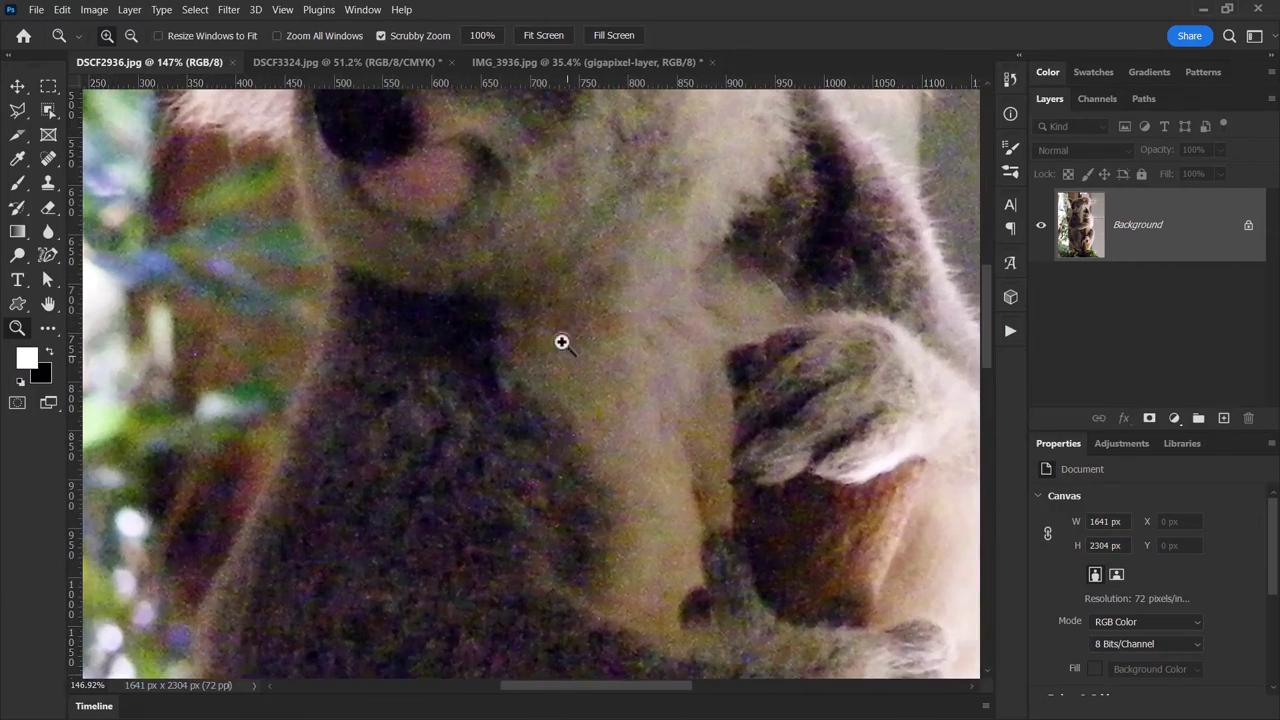
drag(480, 170, 543, 486)
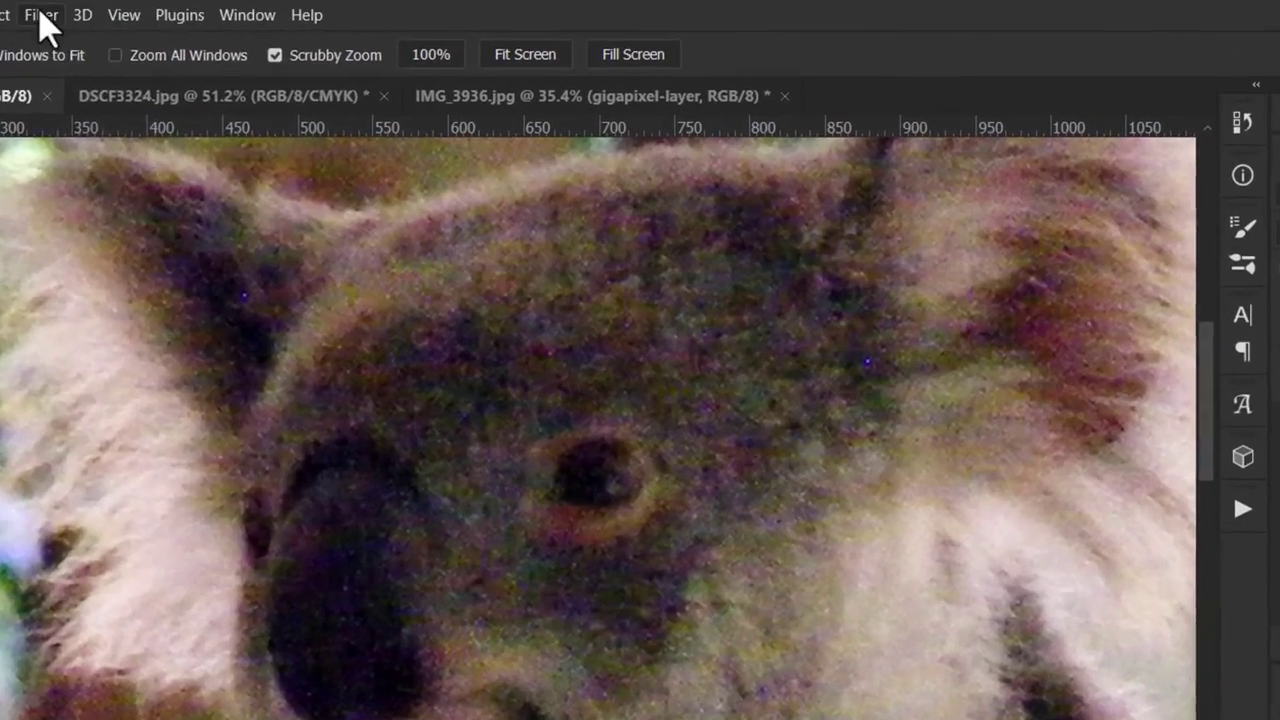
click(40, 14)
mouse_move(82, 585)
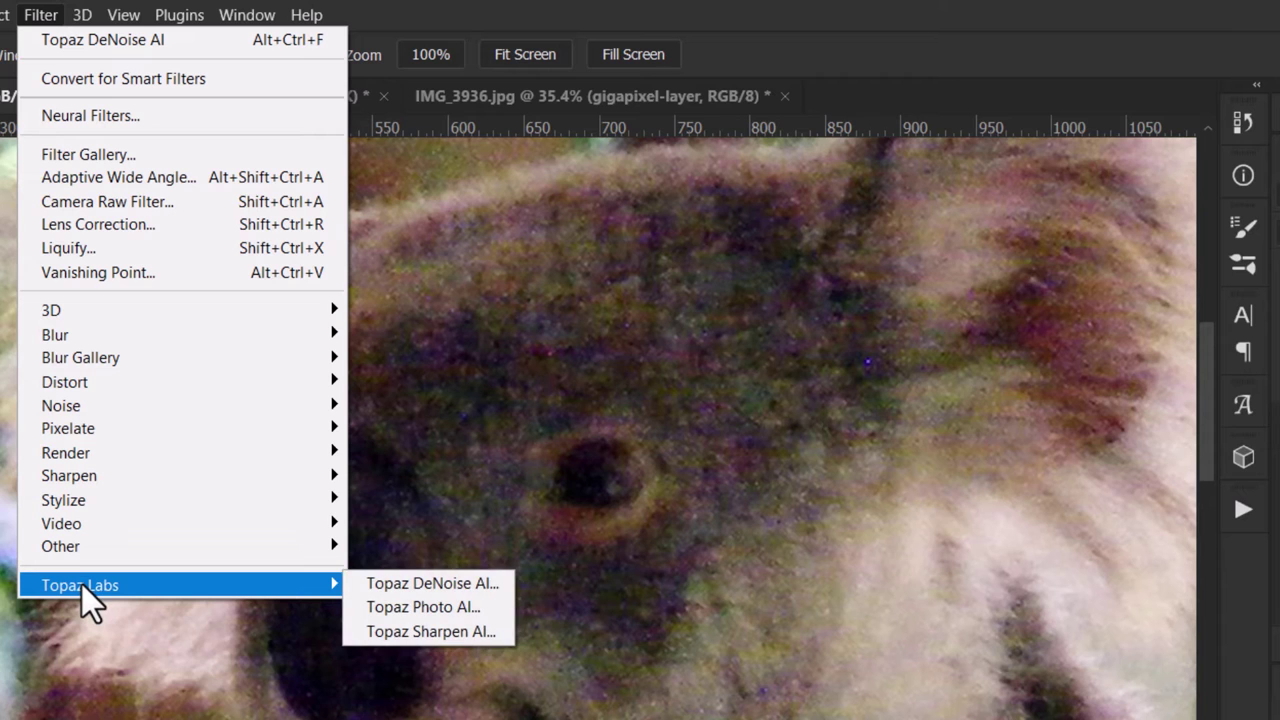
- Launch Topaz Sharpen AI in four-panel view with the top-right preview on Out of Focus - Very Noisy
click(454, 636)
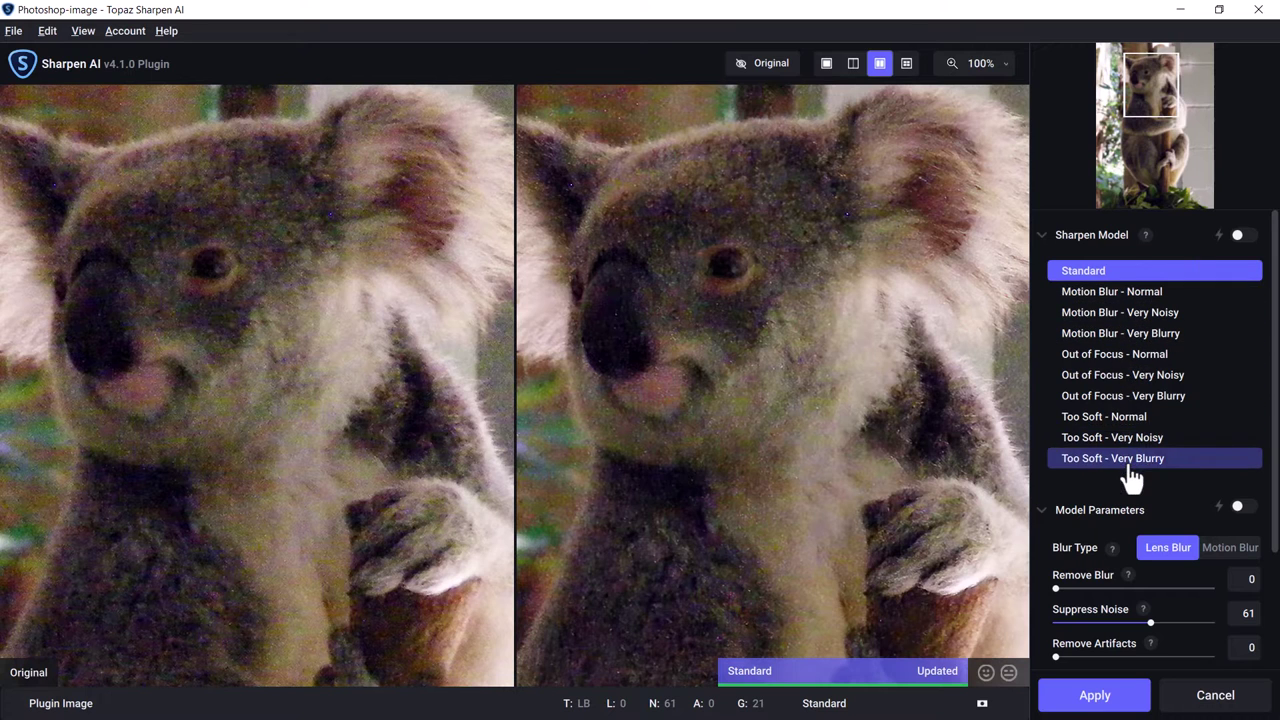
click(908, 66)
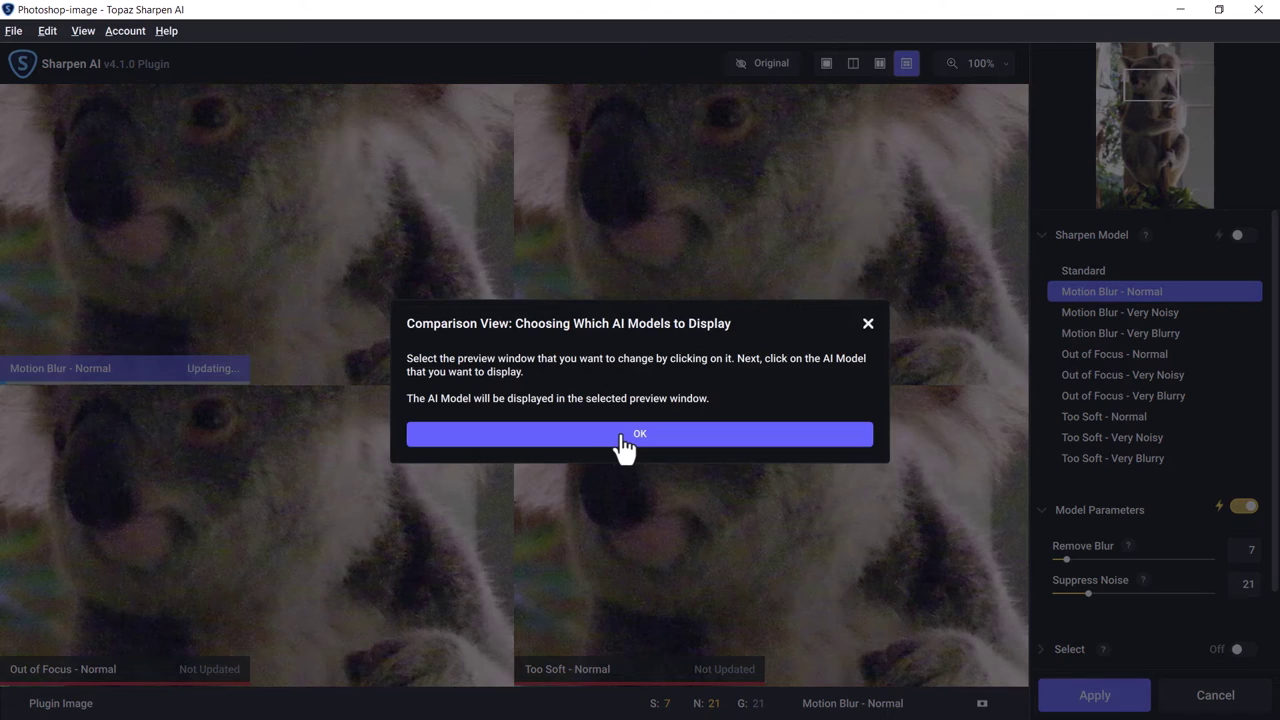
click(624, 436)
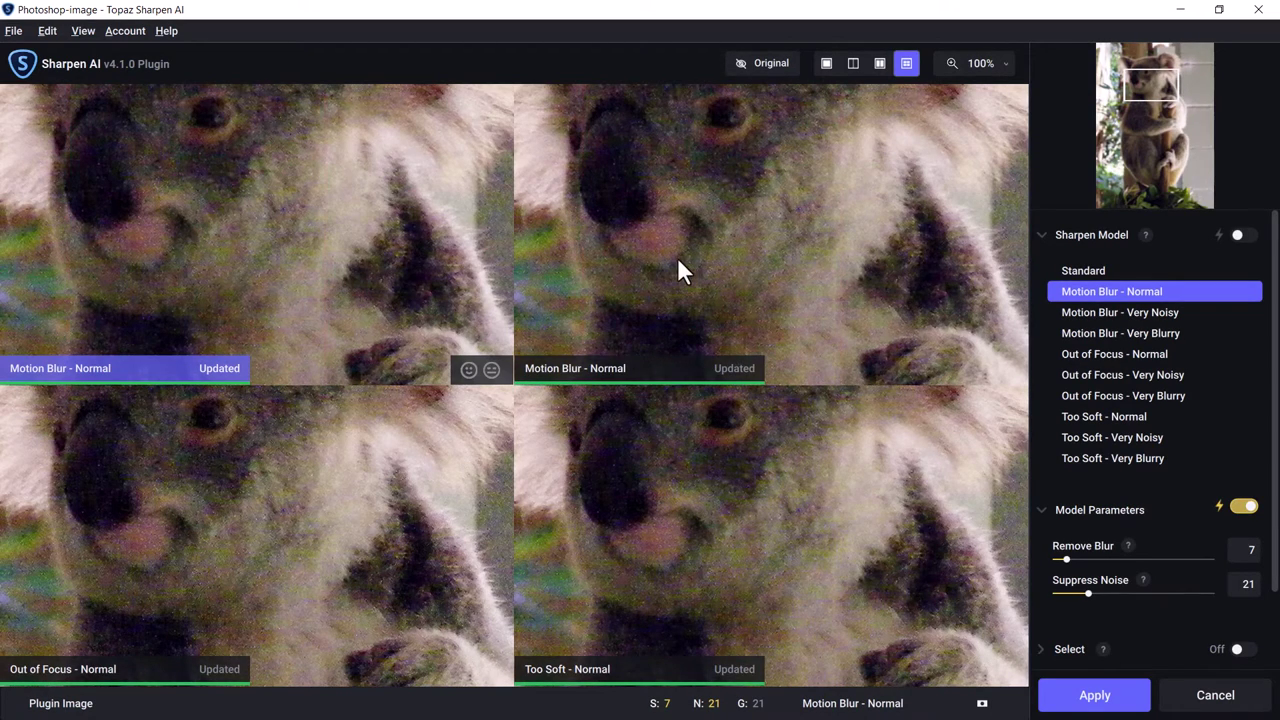
click(632, 343)
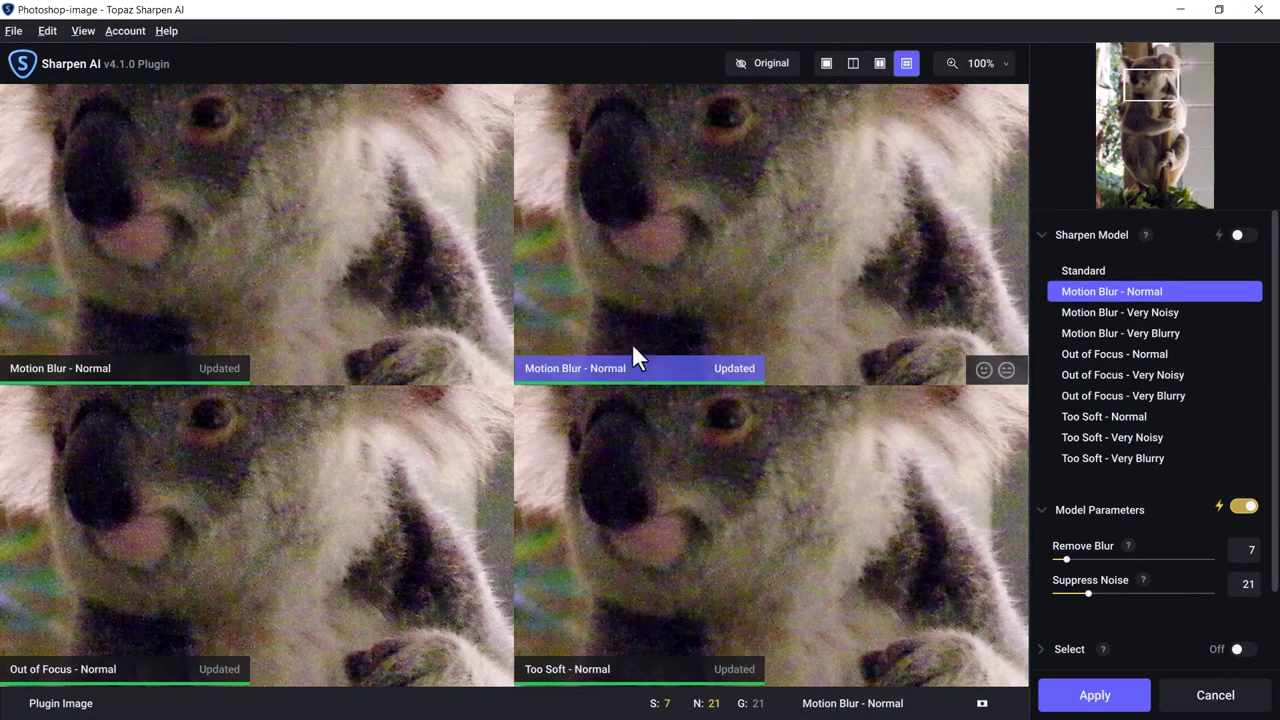
click(1092, 387)
click(1194, 591)
- Set the bottom-right preview to Too Soft - Very Noisy and select the Out of Focus - Very Noisy pane
drag(680, 443, 700, 533)
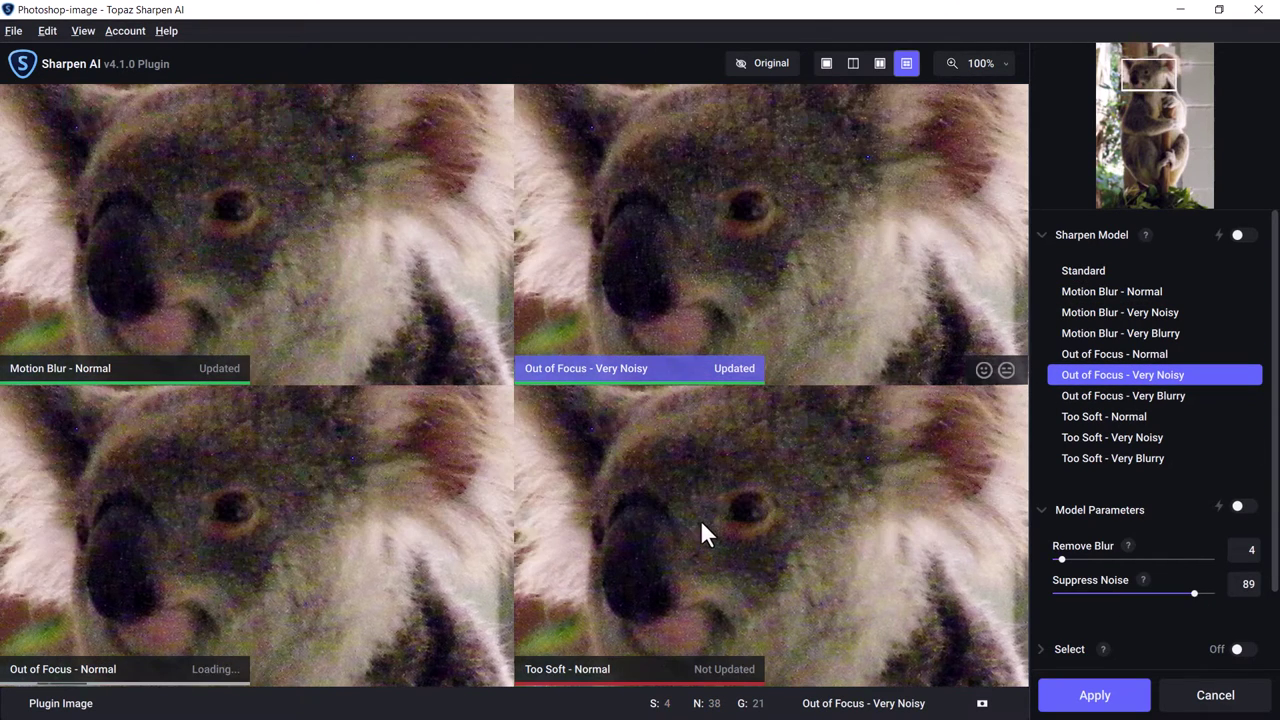
click(697, 512)
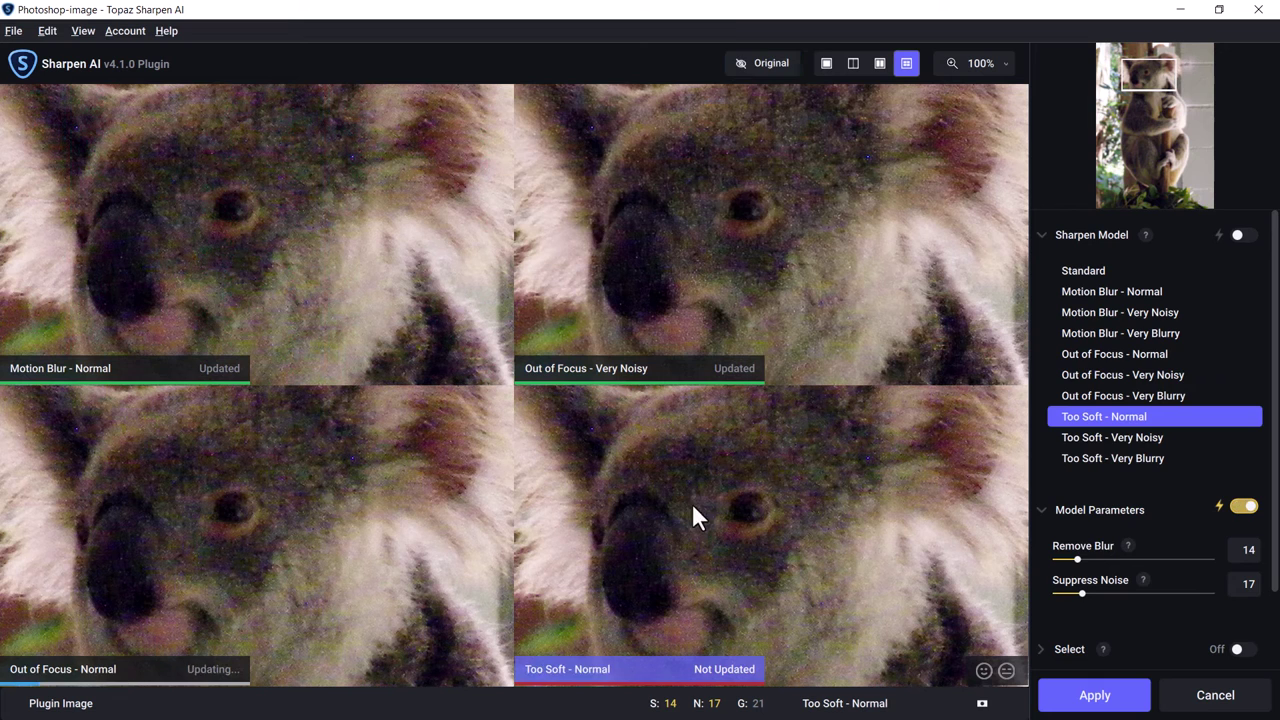
click(1151, 440)
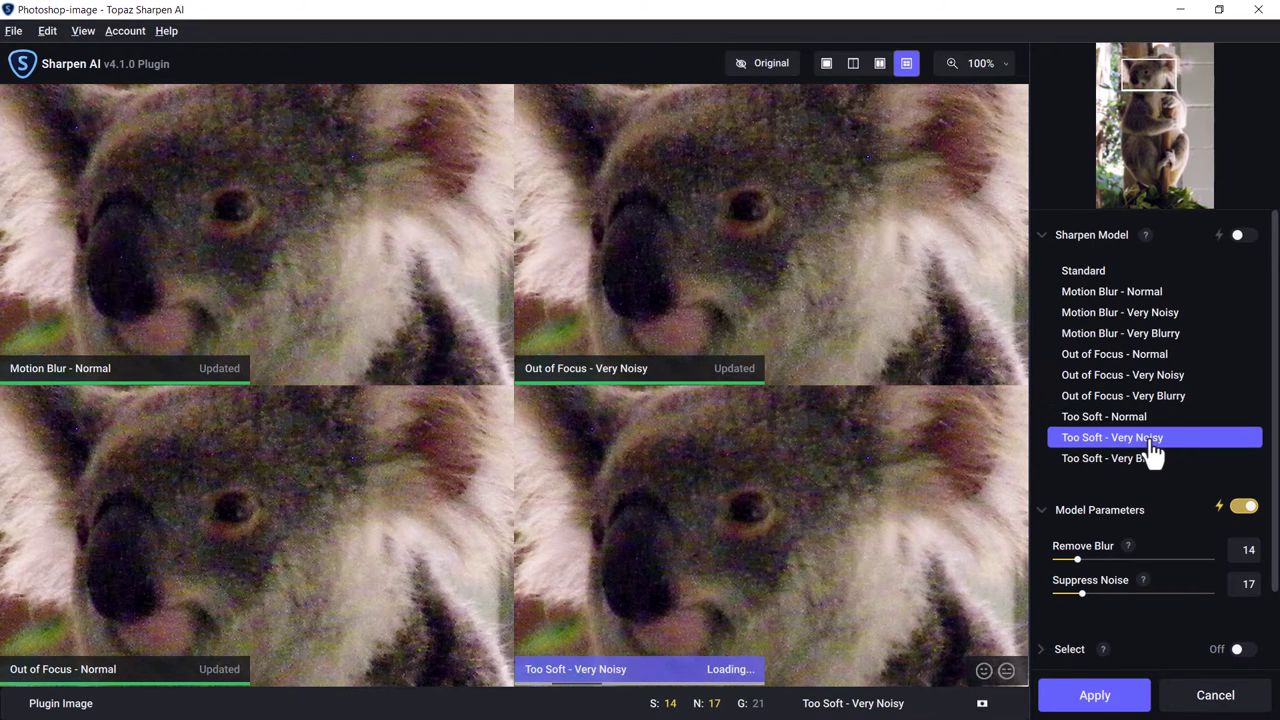
drag(729, 289, 707, 266)
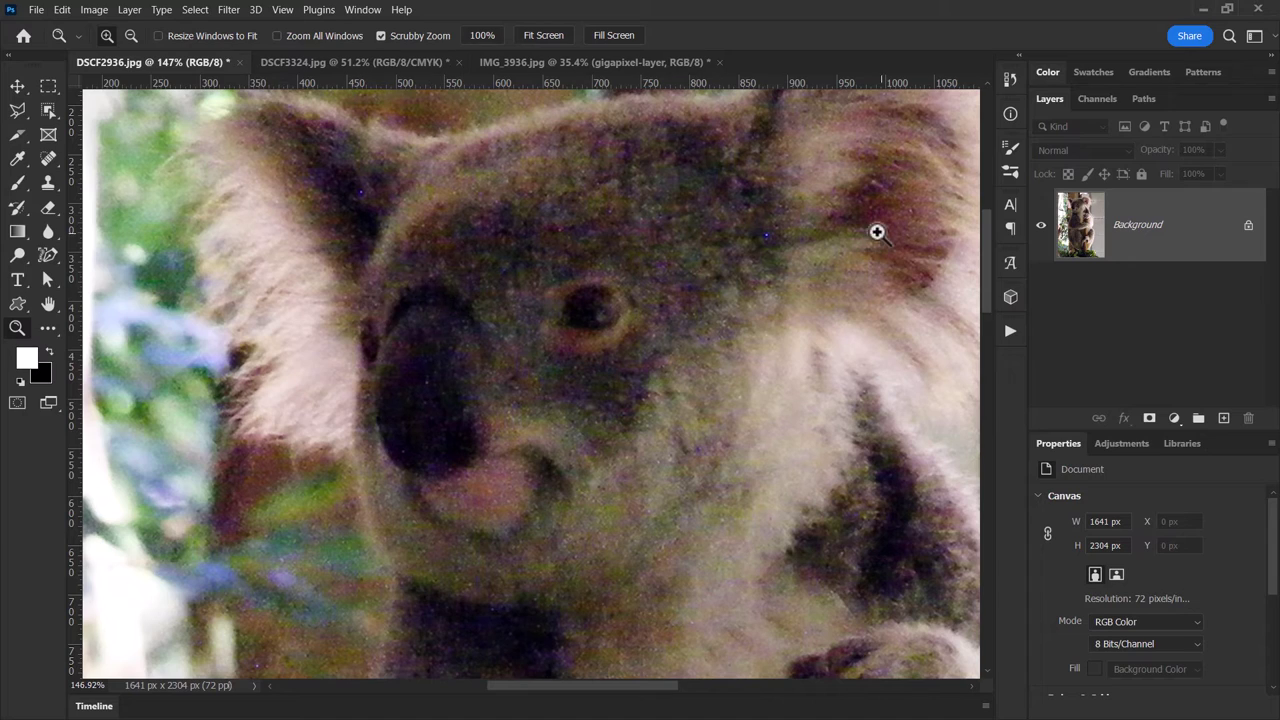
- Zoom out on the koala and open it in Topaz Photo AI via Filter > Topaz Labs
drag(654, 190, 746, 228)
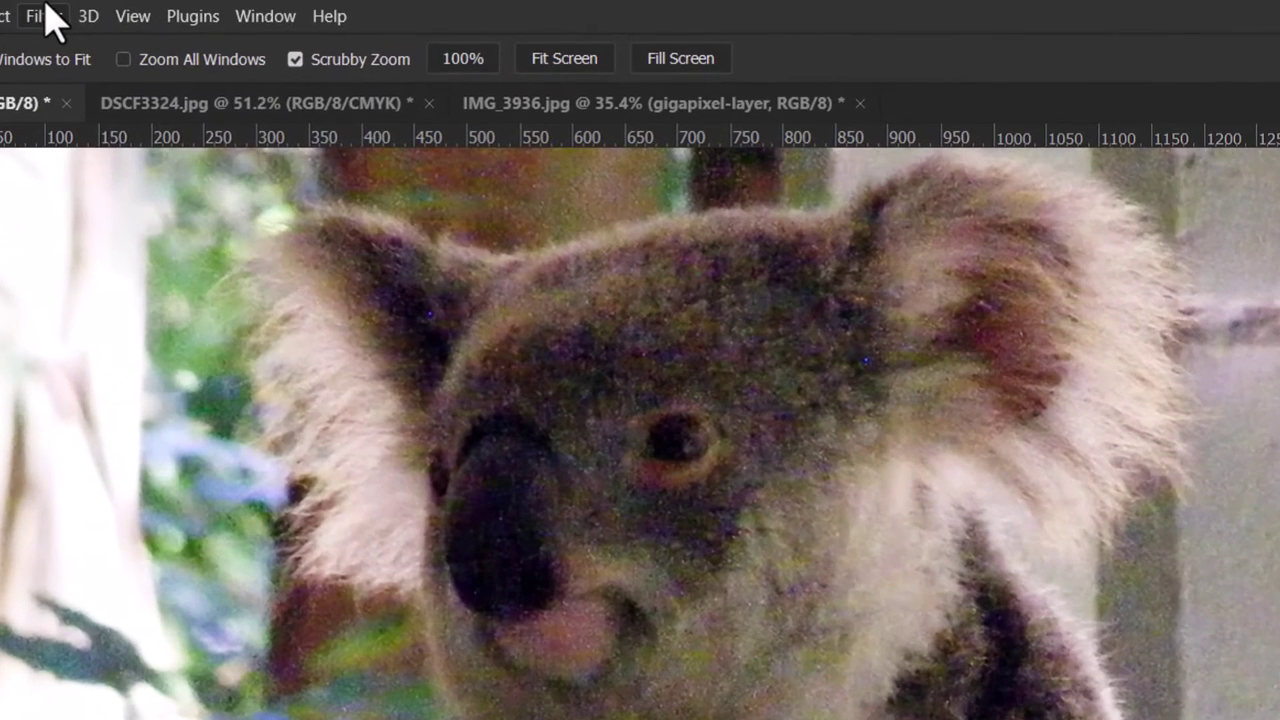
click(47, 14)
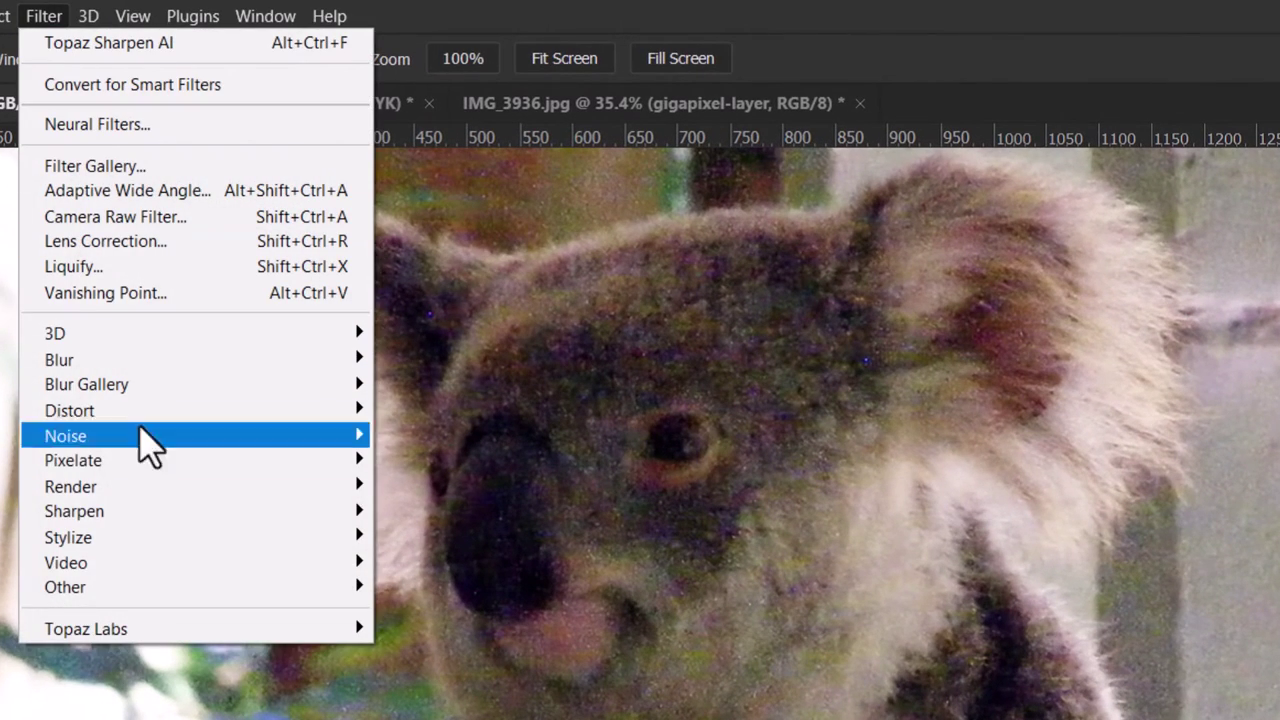
mouse_move(150, 652)
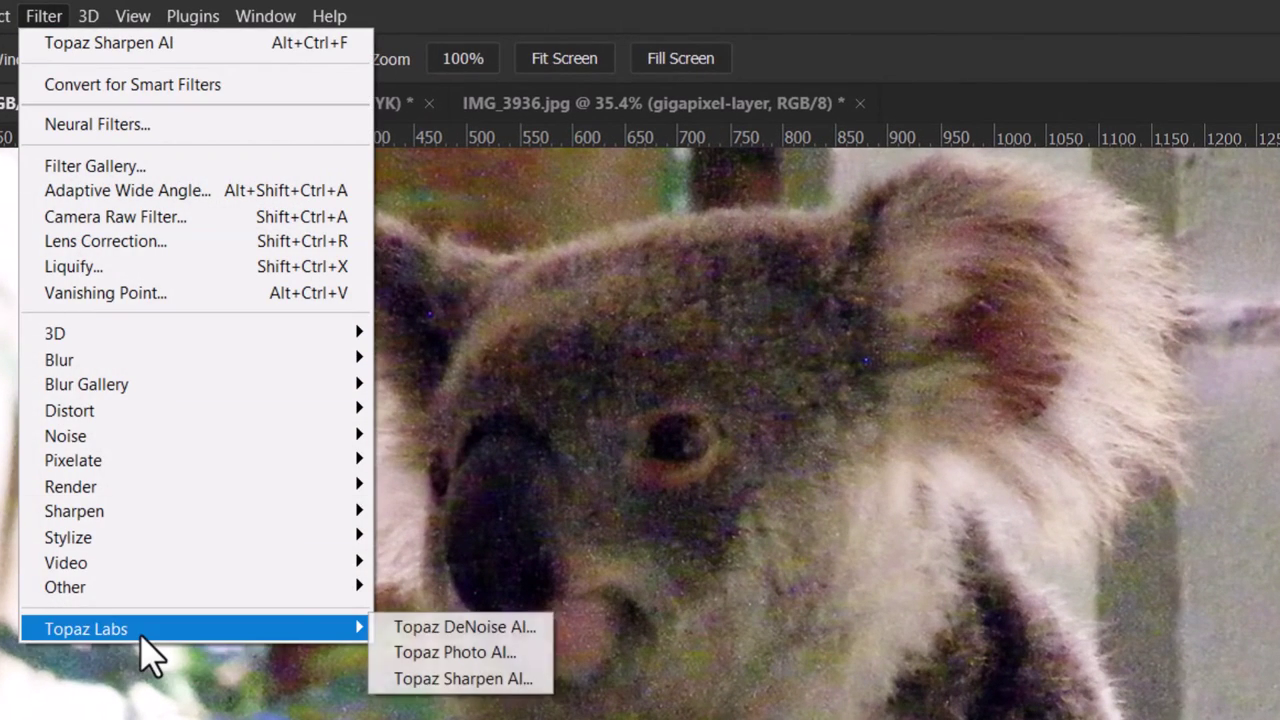
click(440, 655)
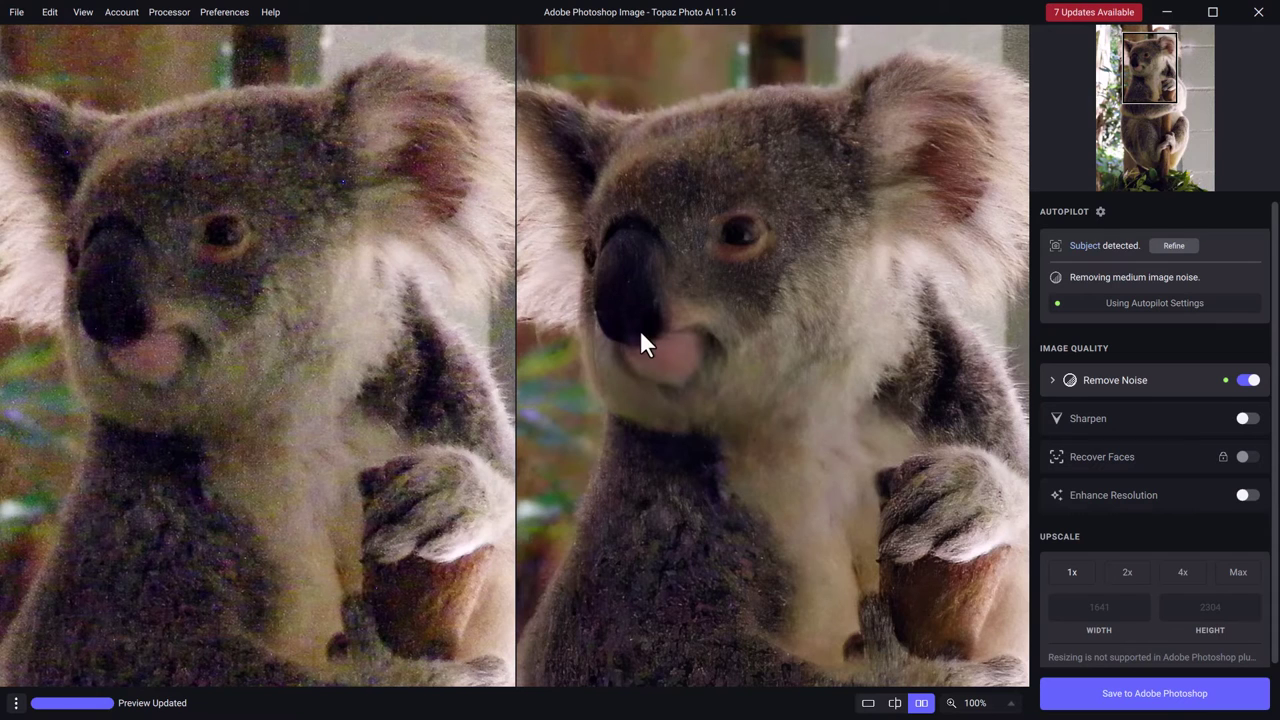
- Enable Sharpen on the koala with Strength 43 and Clarity 62
click(1248, 419)
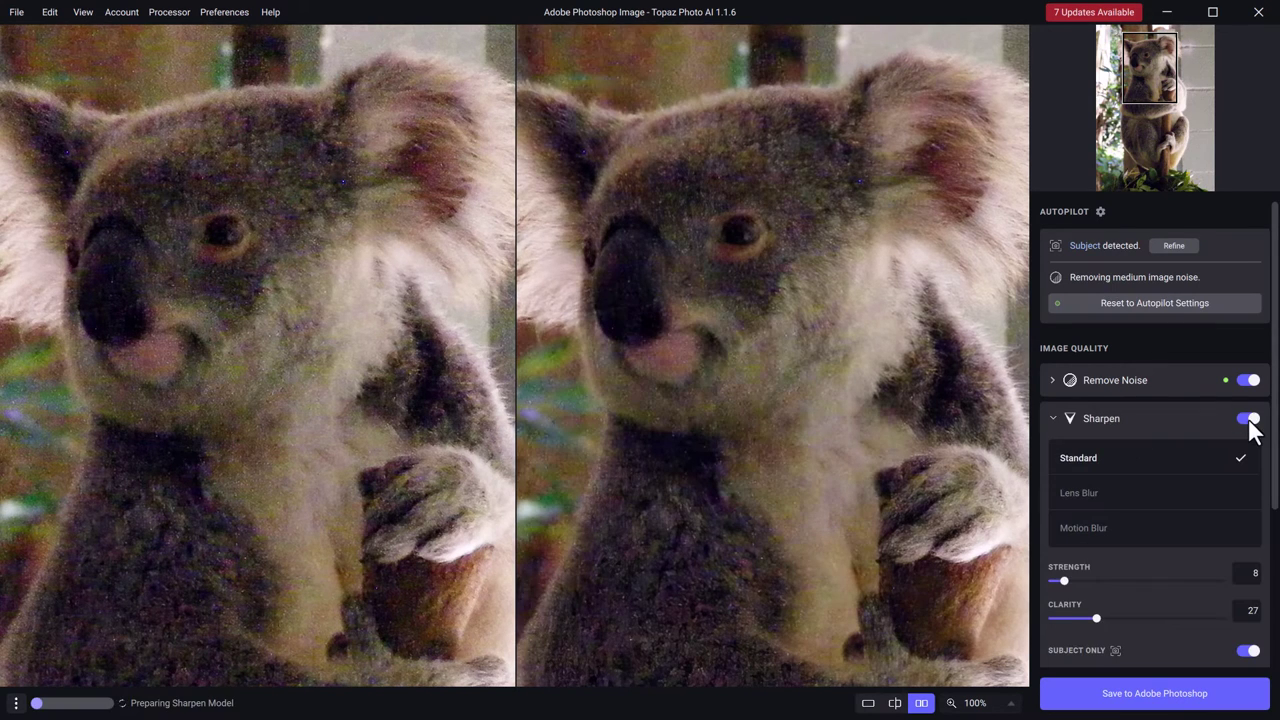
click(1182, 581)
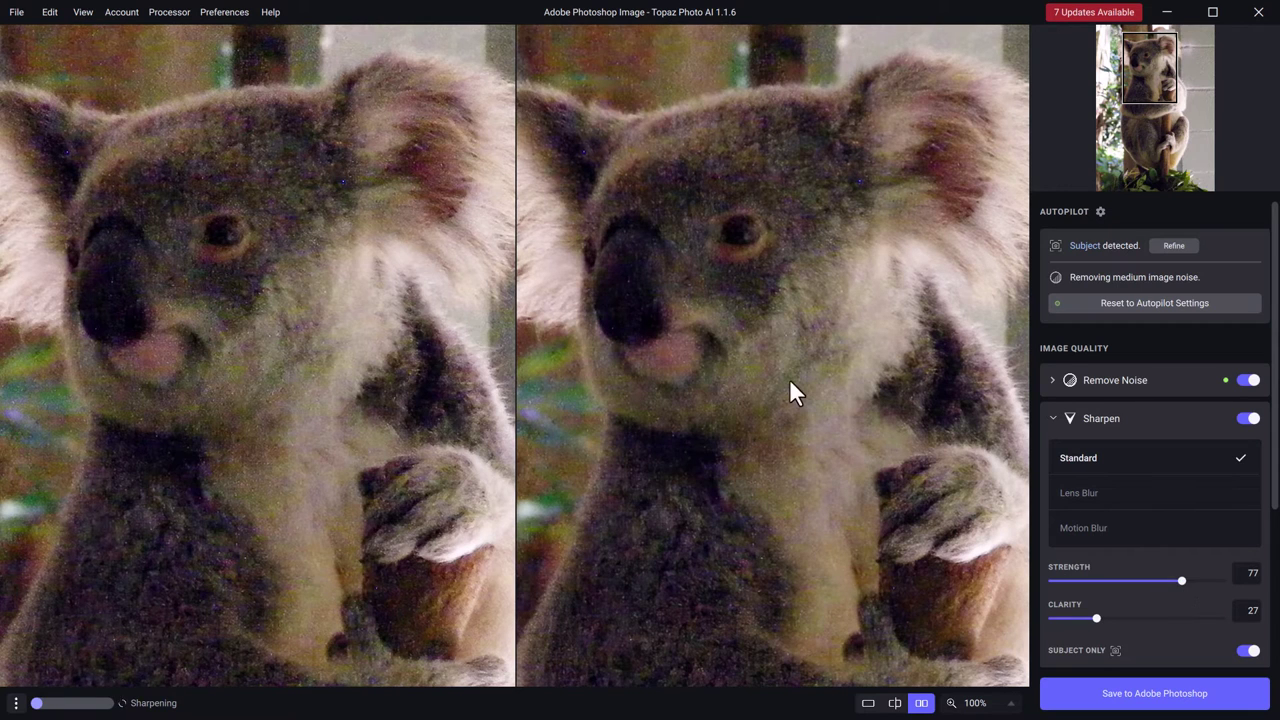
click(1123, 581)
click(1155, 618)
- Set Remove Noise to Strength 76 and Detail 51, then save back to Photoshop
click(1053, 381)
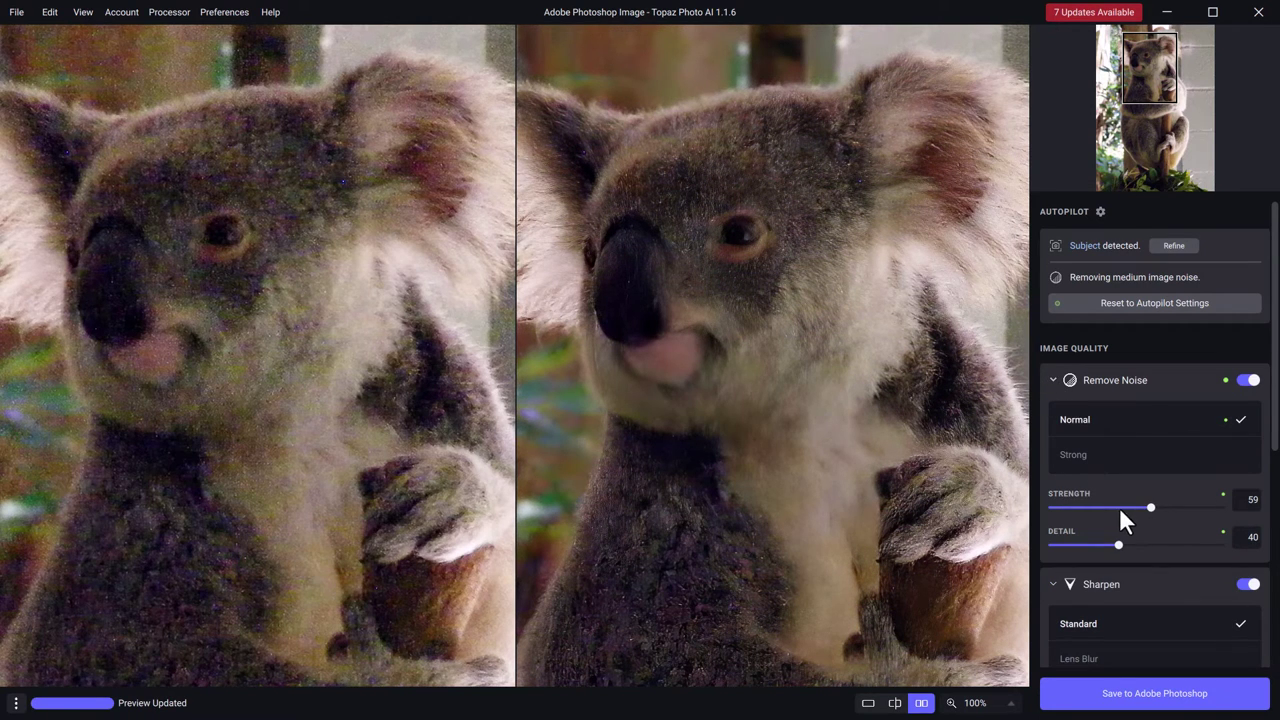
click(1180, 507)
click(1136, 544)
click(1189, 705)
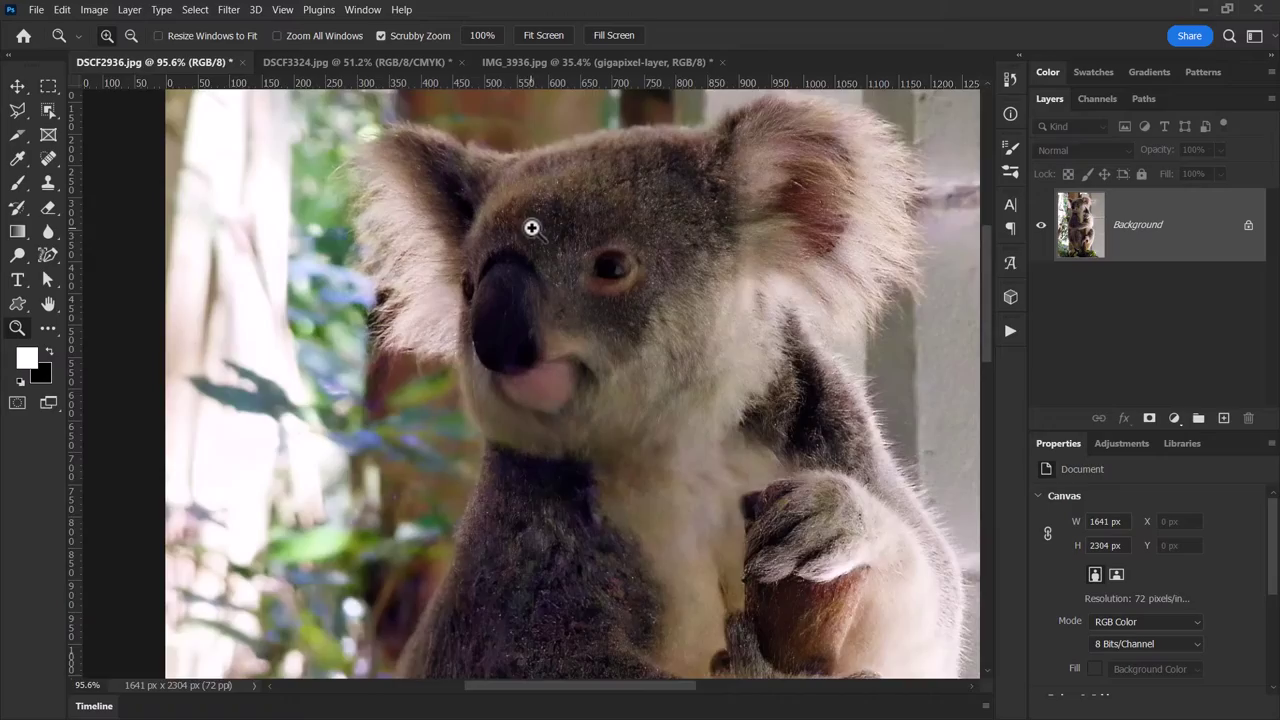
- Zoom in on the koala's face and launch Topaz Gigapixel AI from File > Automate
drag(529, 226, 586, 269)
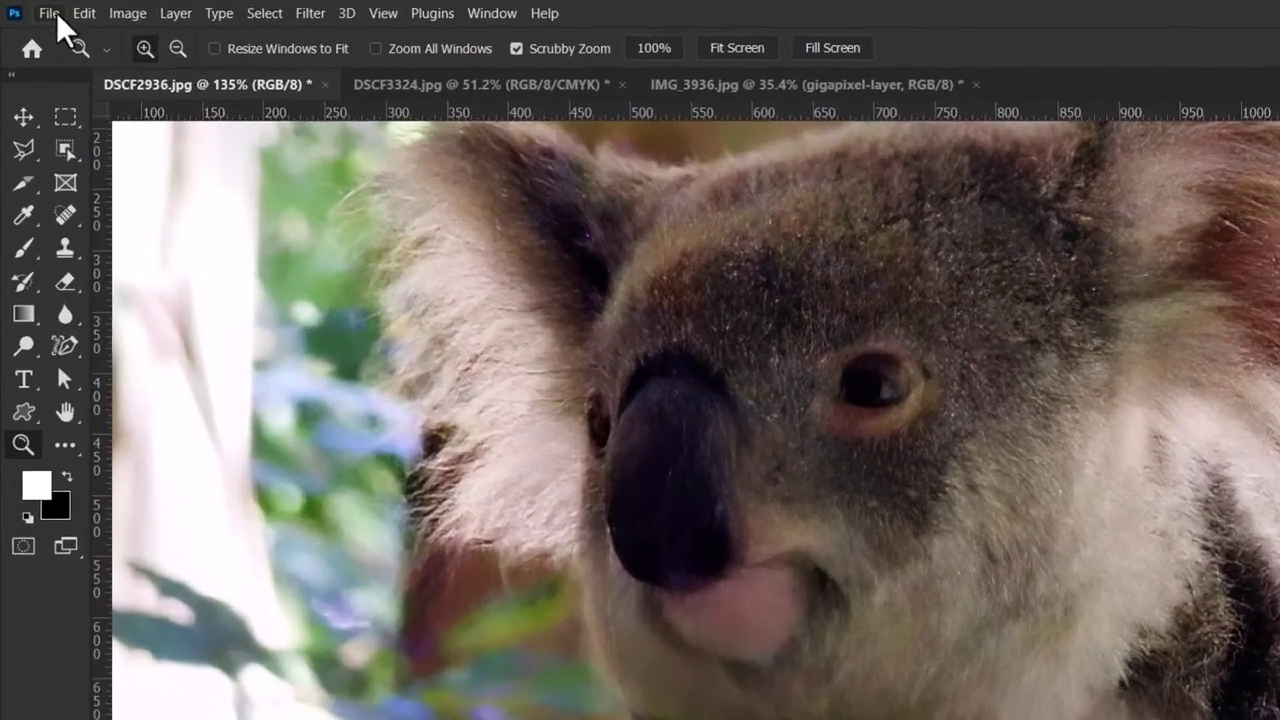
click(56, 12)
mouse_move(70, 597)
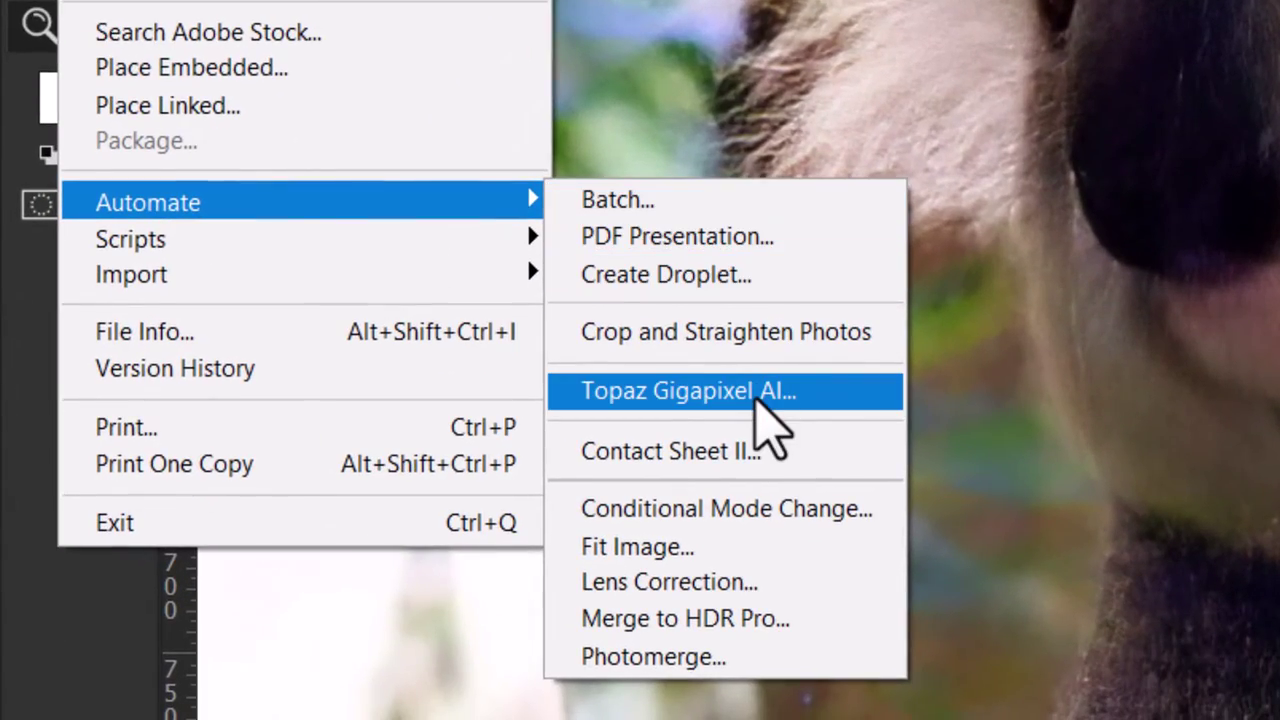
click(757, 392)
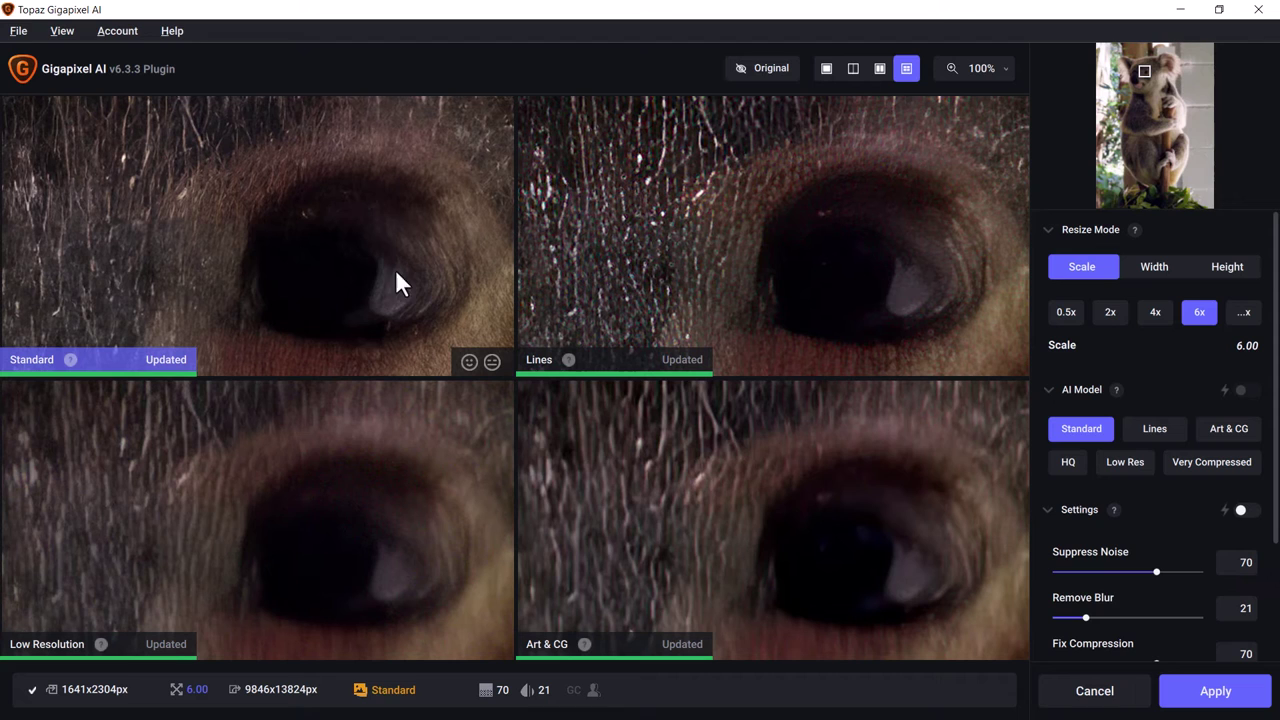
- Switch to side-by-side view comparing the original koala eye with the 6x Standard upscale
click(879, 68)
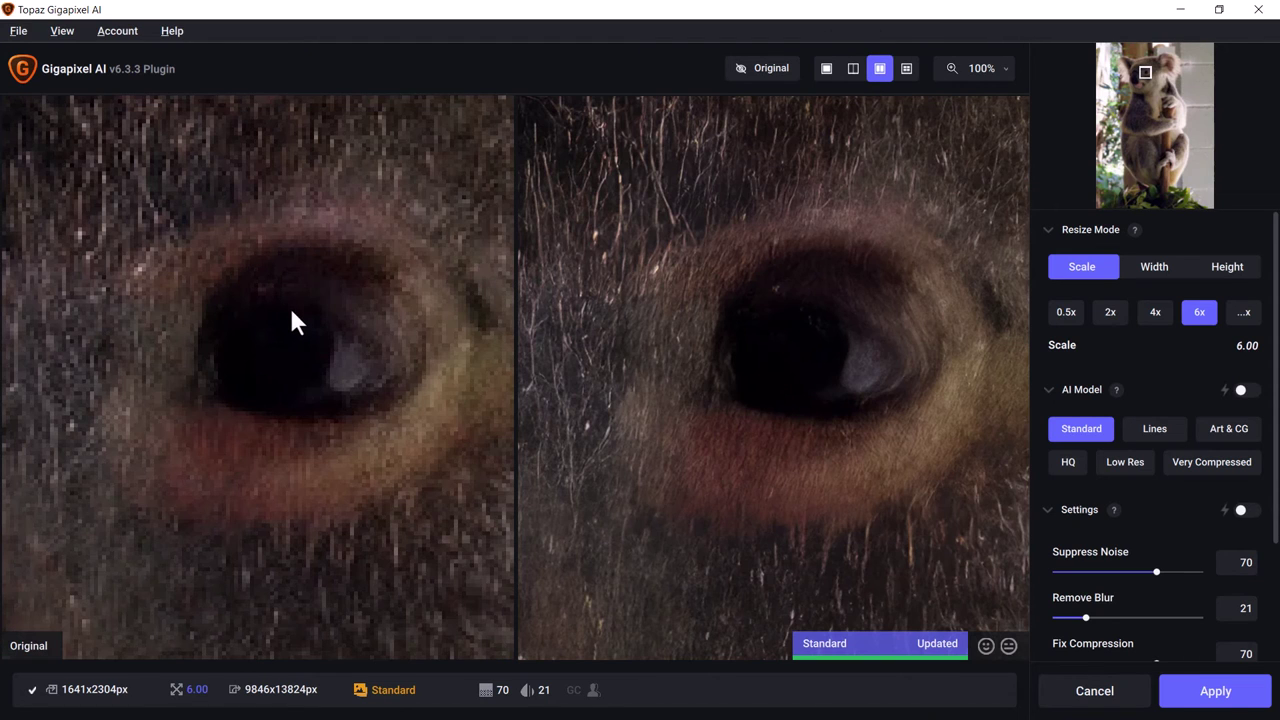